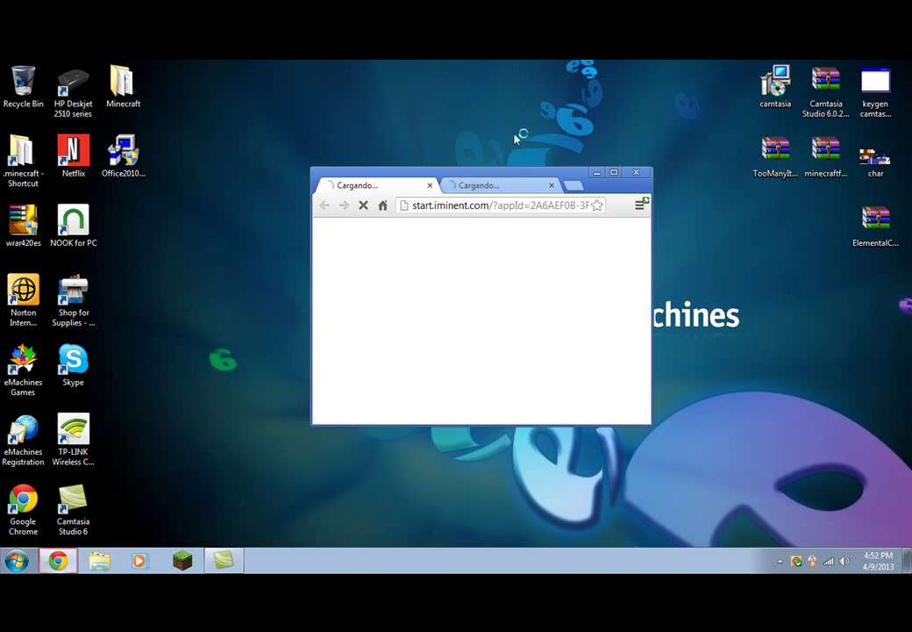
Step: Maximize the browser window, replace the two startup tabs with a new one, and open Google in it
{"action": "left_click", "coordinate": [607, 175]}
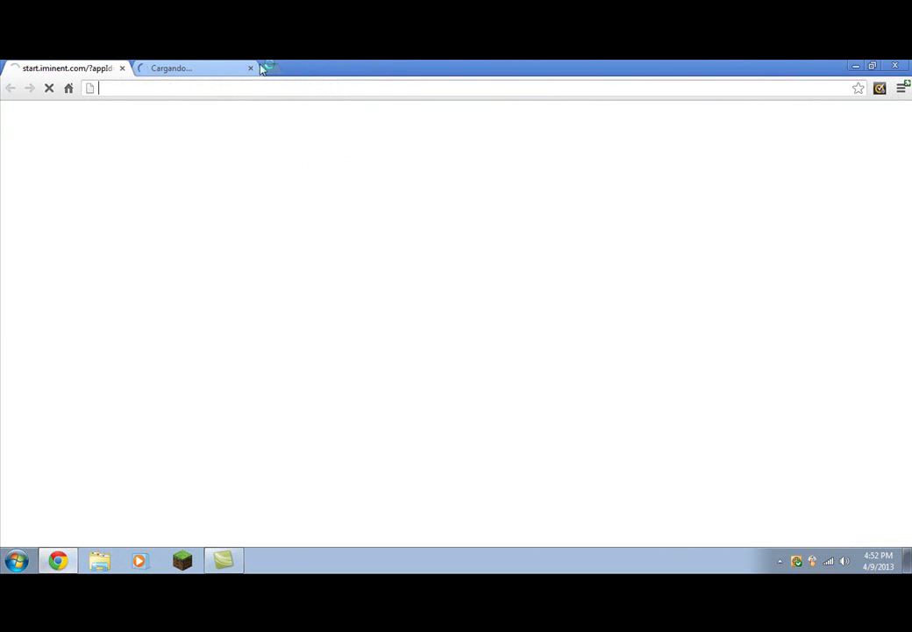
{"action": "left_click", "coordinate": [270, 69]}
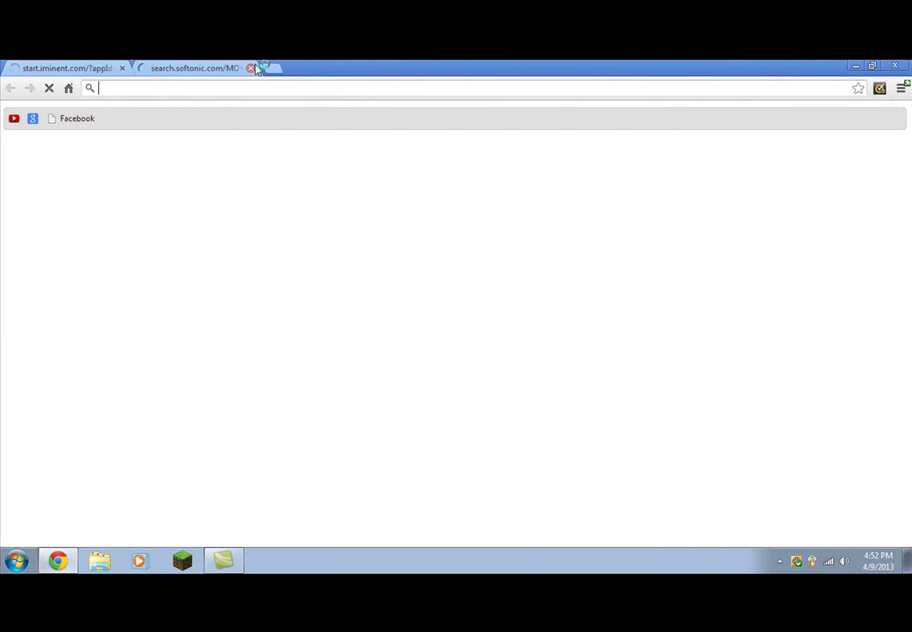
{"action": "left_click", "coordinate": [123, 69]}
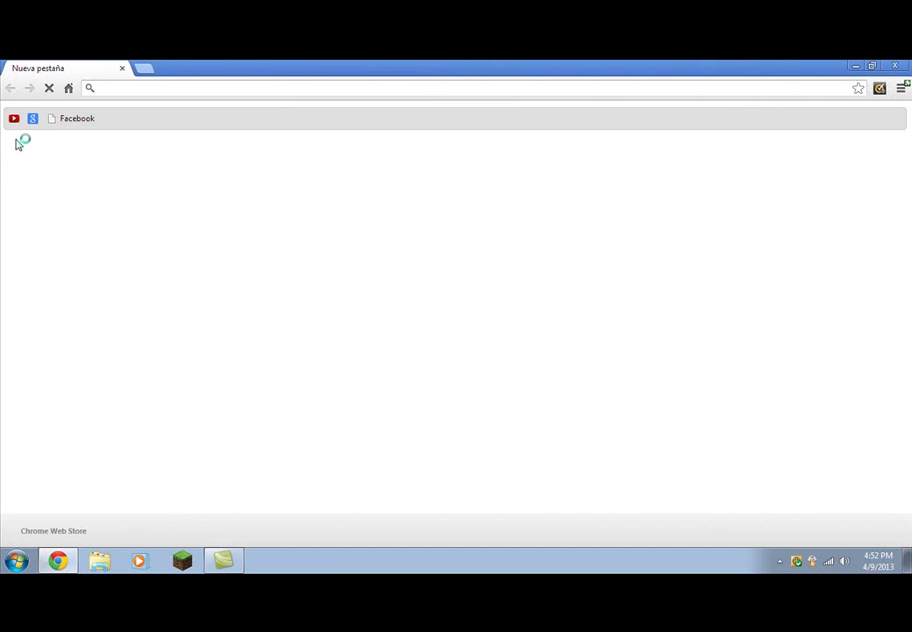
{"action": "left_click", "coordinate": [33, 121]}
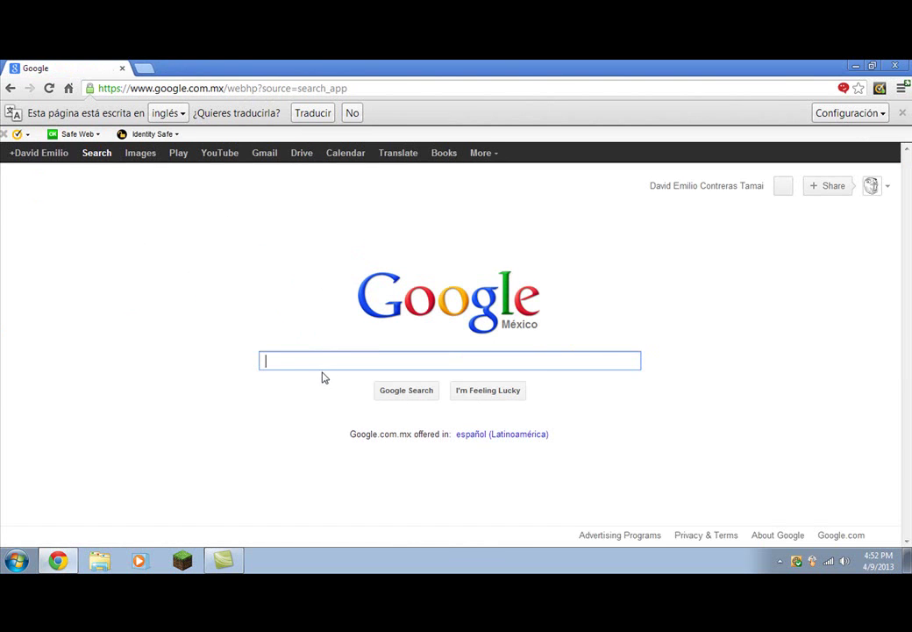
Step: Search Google for "the skindex" and open the site The Skindex - Minecraft Skins
{"action": "type", "text": "the s"}
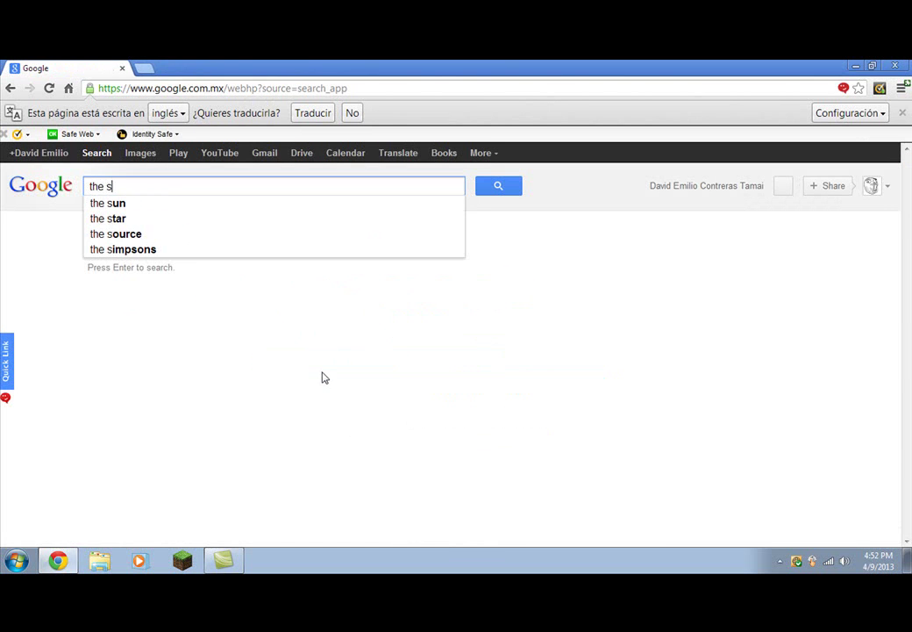
{"action": "type", "text": "kinde"}
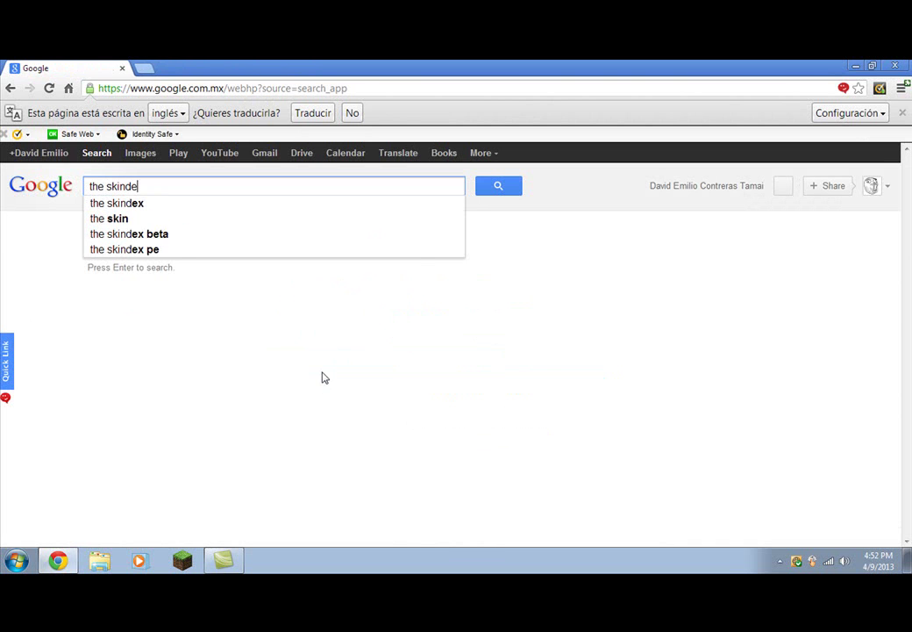
{"action": "type", "text": "x"}
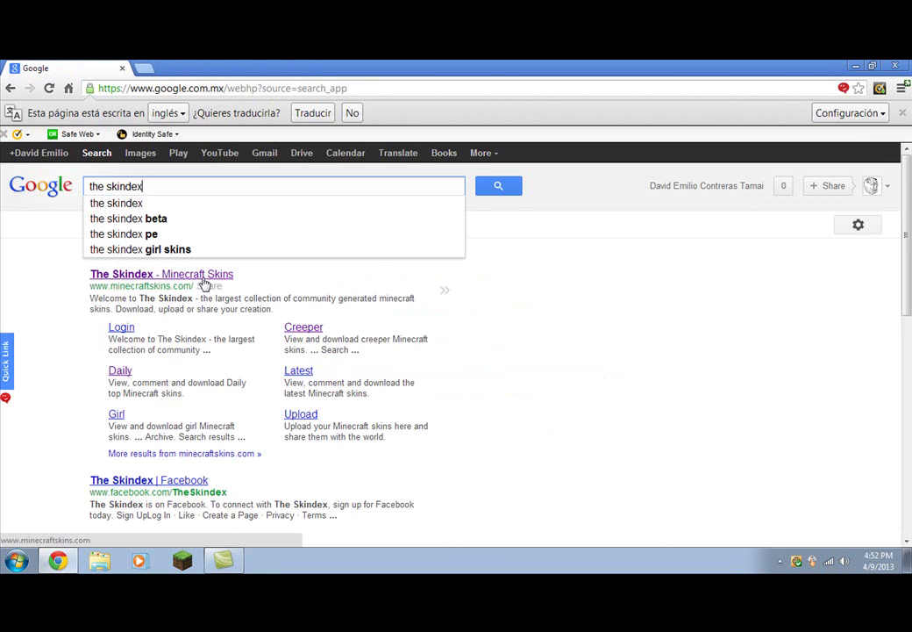
{"action": "left_click", "coordinate": [204, 283]}
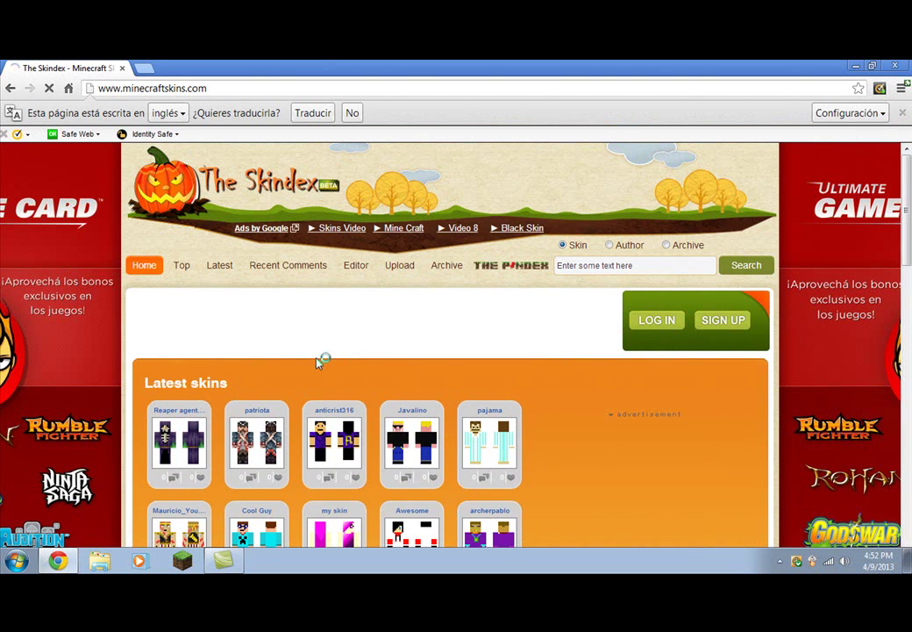
Step: Look through the Latest skins and Daily Top skins on the Skindex home page
{"action": "scroll", "coordinate": [324, 352], "scroll_direction": "down", "scroll_amount": 1}
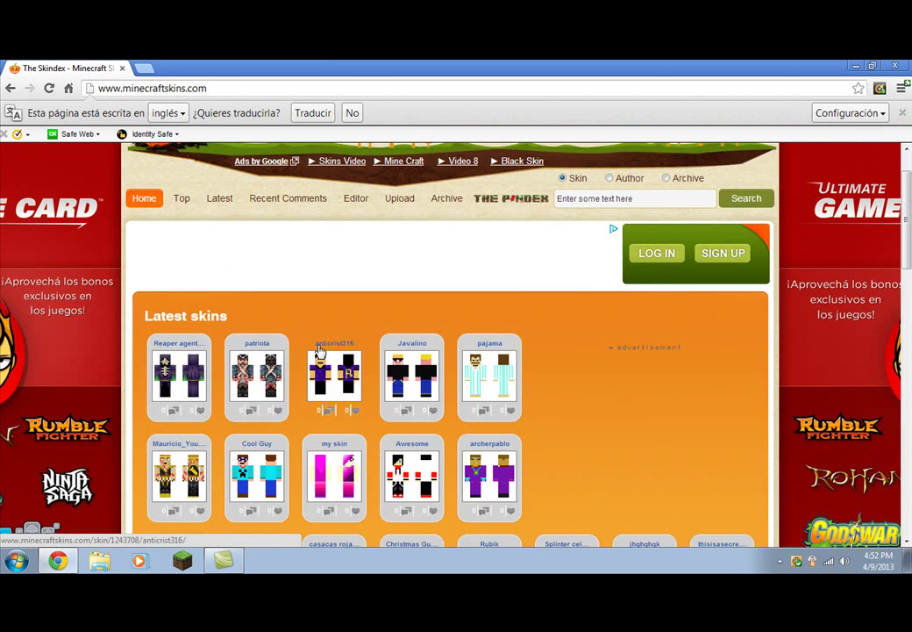
{"action": "scroll", "coordinate": [323, 336], "scroll_direction": "down", "scroll_amount": 1}
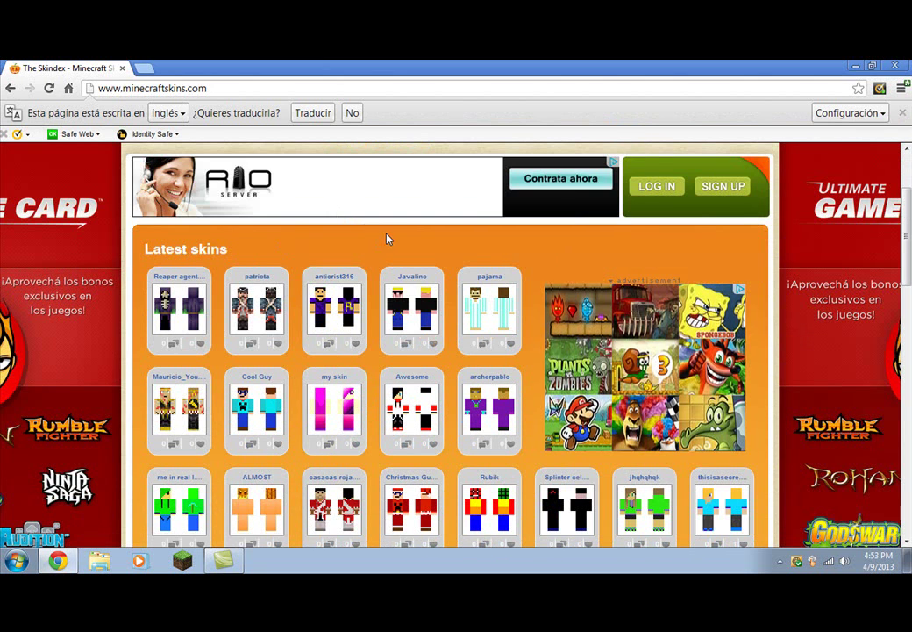
{"action": "scroll", "coordinate": [386, 239], "scroll_direction": "down", "scroll_amount": 2}
{"action": "scroll", "coordinate": [404, 237], "scroll_direction": "down", "scroll_amount": 7}
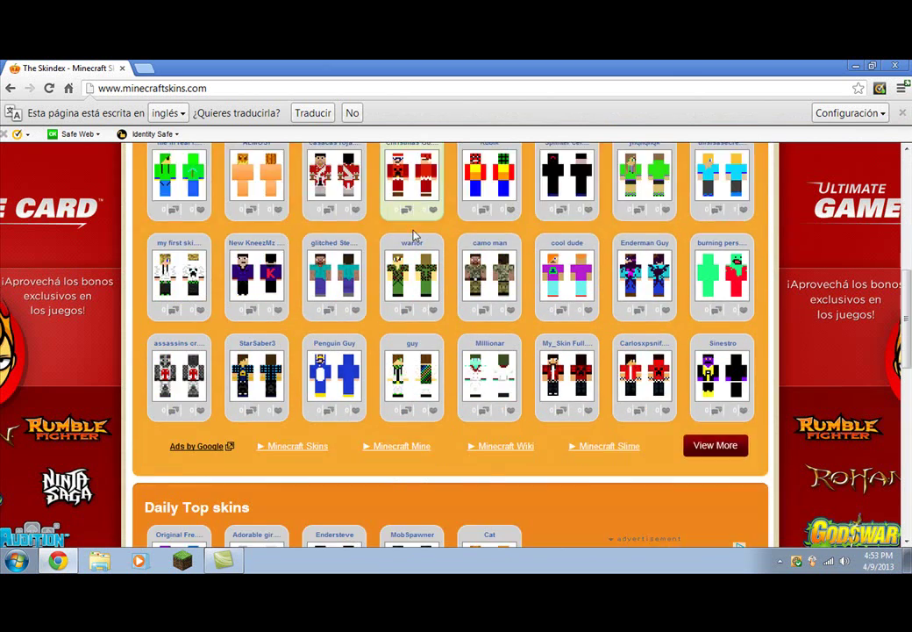
{"action": "scroll", "coordinate": [414, 235], "scroll_direction": "down", "scroll_amount": 2}
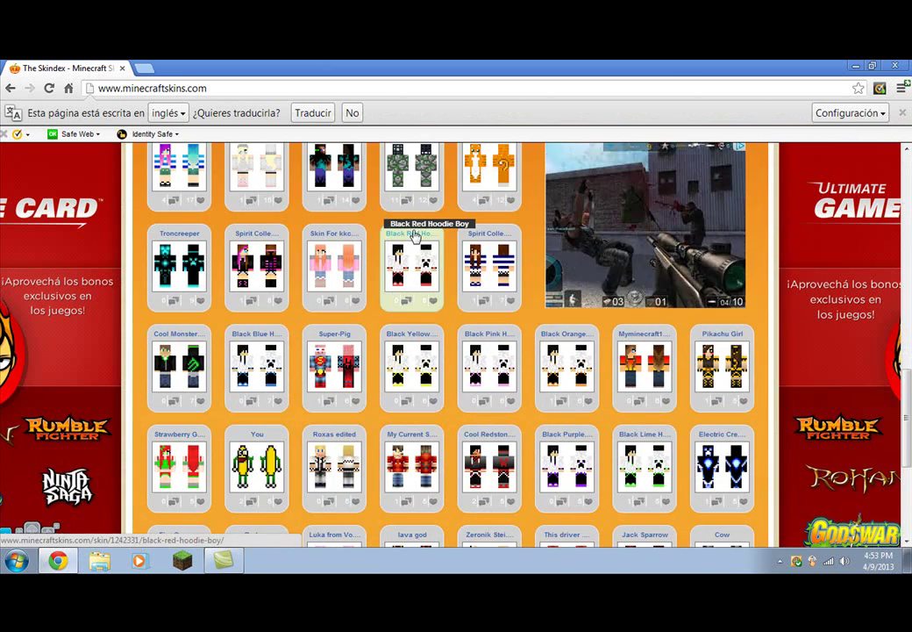
{"action": "scroll", "coordinate": [263, 467], "scroll_direction": "down", "scroll_amount": 3}
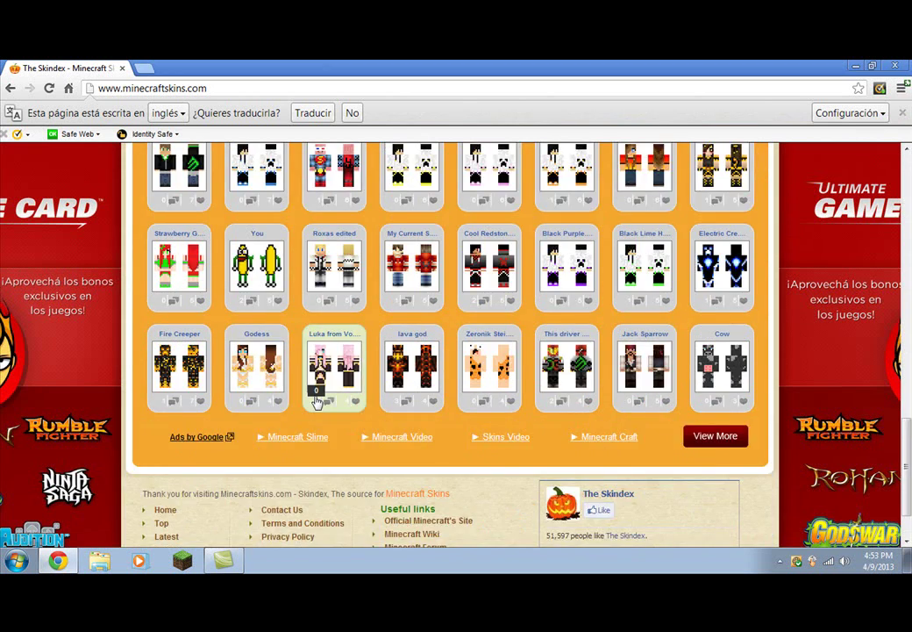
{"action": "scroll", "coordinate": [320, 390], "scroll_direction": "up", "scroll_amount": 3}
{"action": "scroll", "coordinate": [422, 342], "scroll_direction": "down", "scroll_amount": 2}
{"action": "scroll", "coordinate": [423, 342], "scroll_direction": "up", "scroll_amount": 12}
Step: Search the Skindex skins for "slender"
{"action": "left_click", "coordinate": [597, 265]}
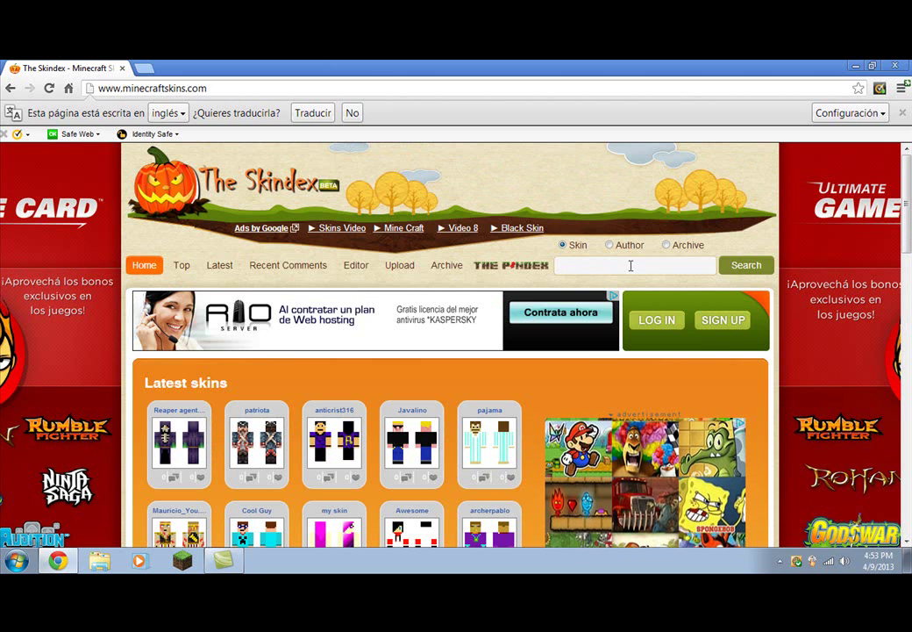
{"action": "type", "text": "s"}
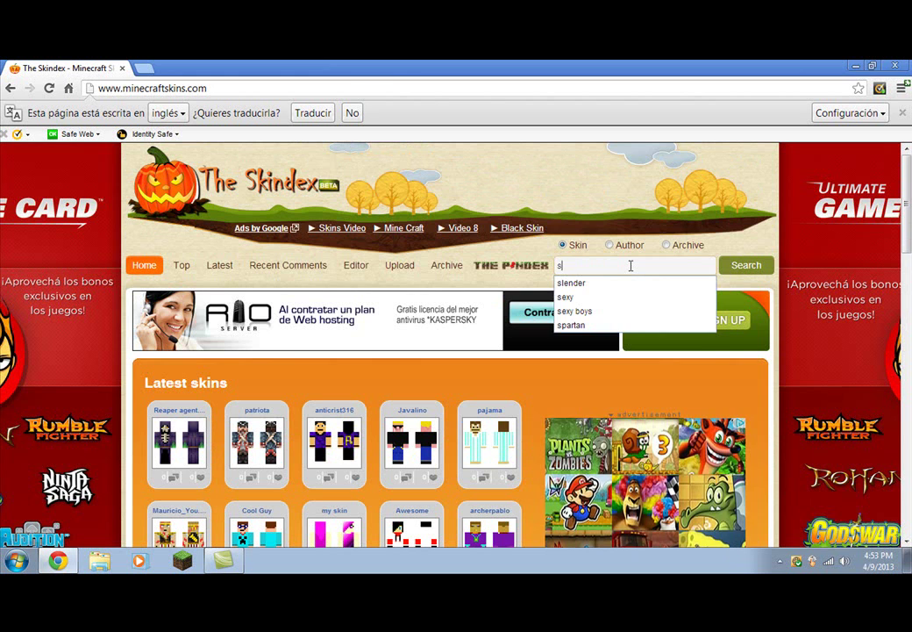
{"action": "type", "text": "l"}
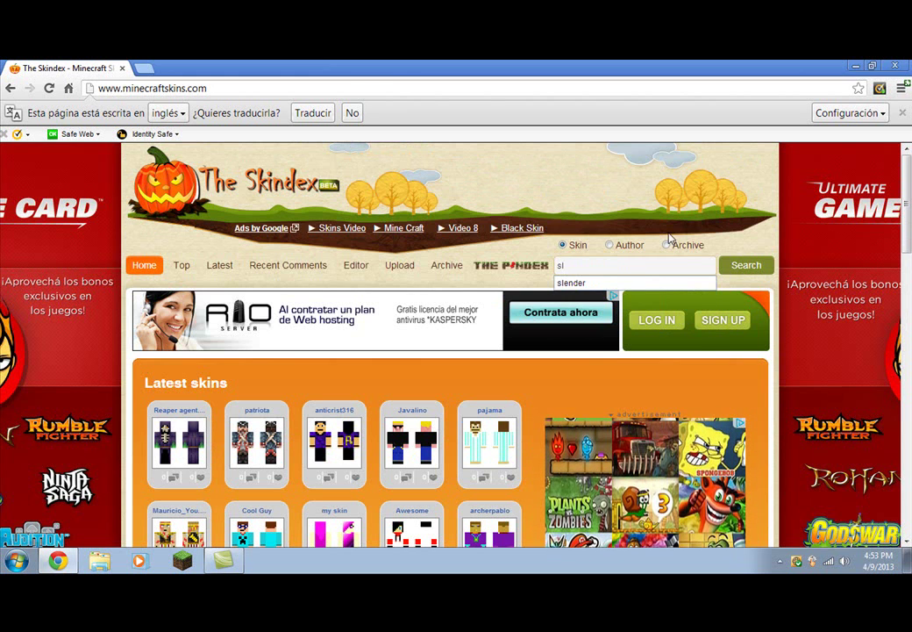
{"action": "left_click", "coordinate": [685, 283]}
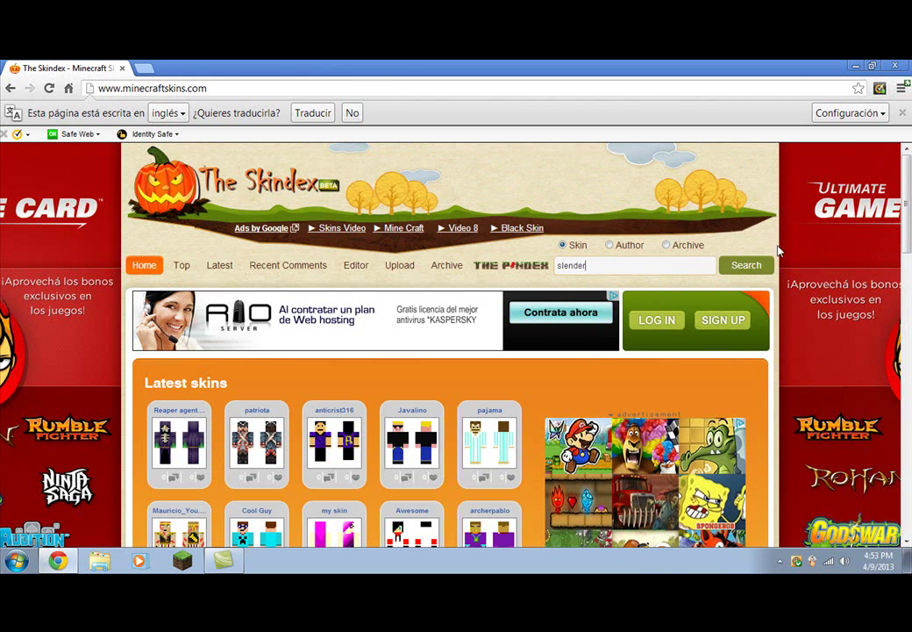
{"action": "left_click", "coordinate": [766, 268]}
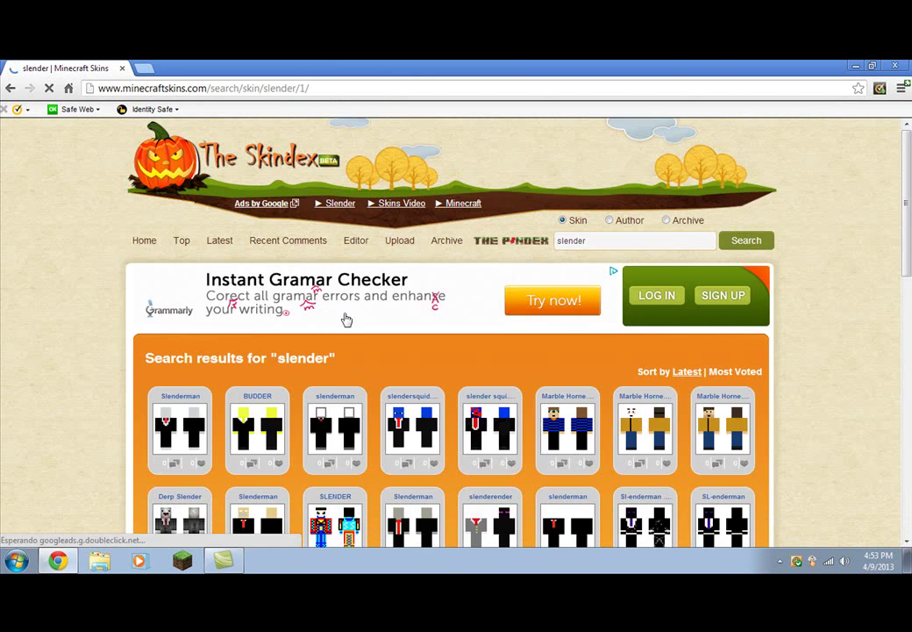
Step: Browse the slender search results and open the page of the skin "derp slender man with head phone"
{"action": "scroll", "coordinate": [526, 360], "scroll_direction": "down", "scroll_amount": 1}
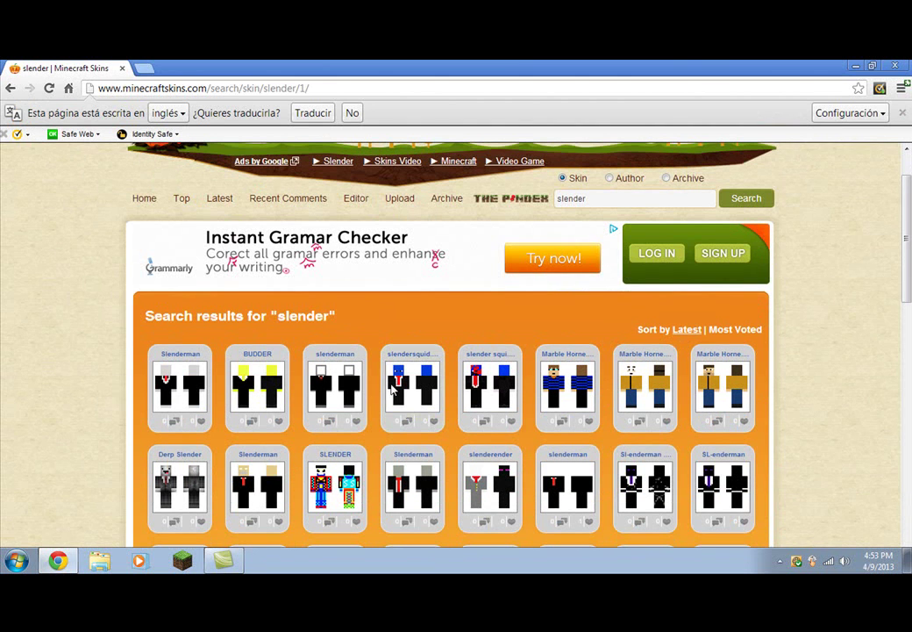
{"action": "scroll", "coordinate": [468, 376], "scroll_direction": "down", "scroll_amount": 3}
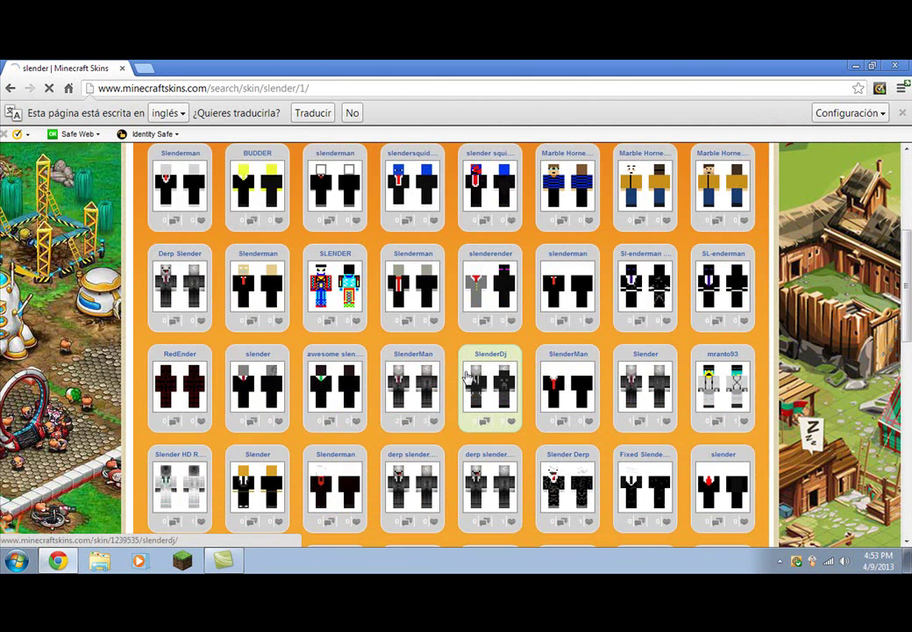
{"action": "scroll", "coordinate": [469, 372], "scroll_direction": "down", "scroll_amount": 1}
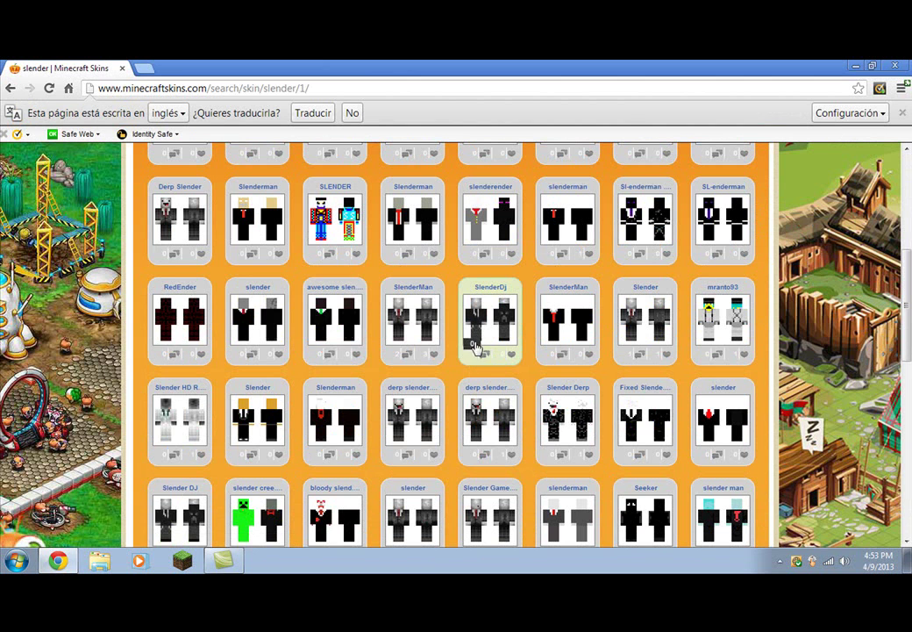
{"action": "scroll", "coordinate": [482, 340], "scroll_direction": "down", "scroll_amount": 1}
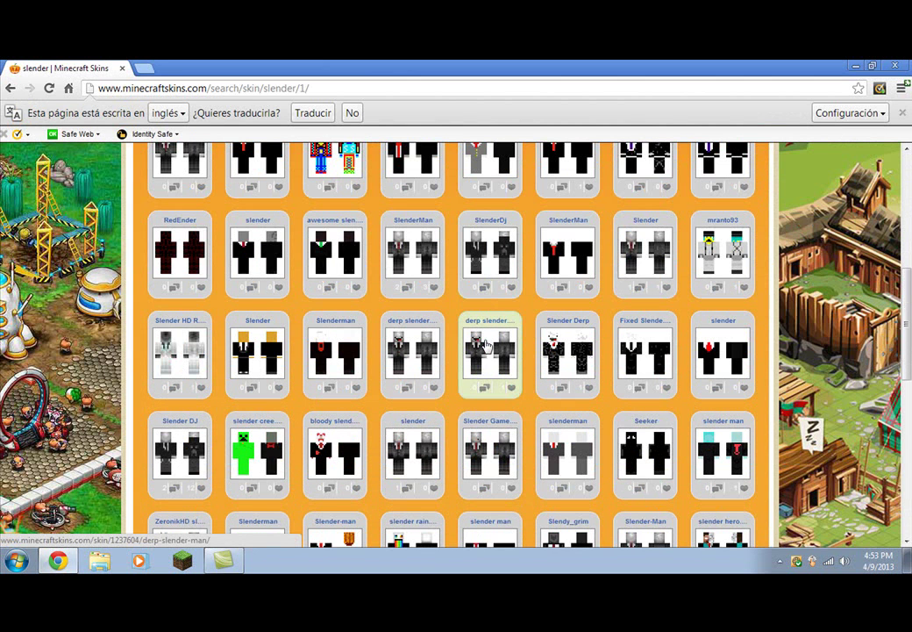
{"action": "scroll", "coordinate": [526, 392], "scroll_direction": "down", "scroll_amount": 3}
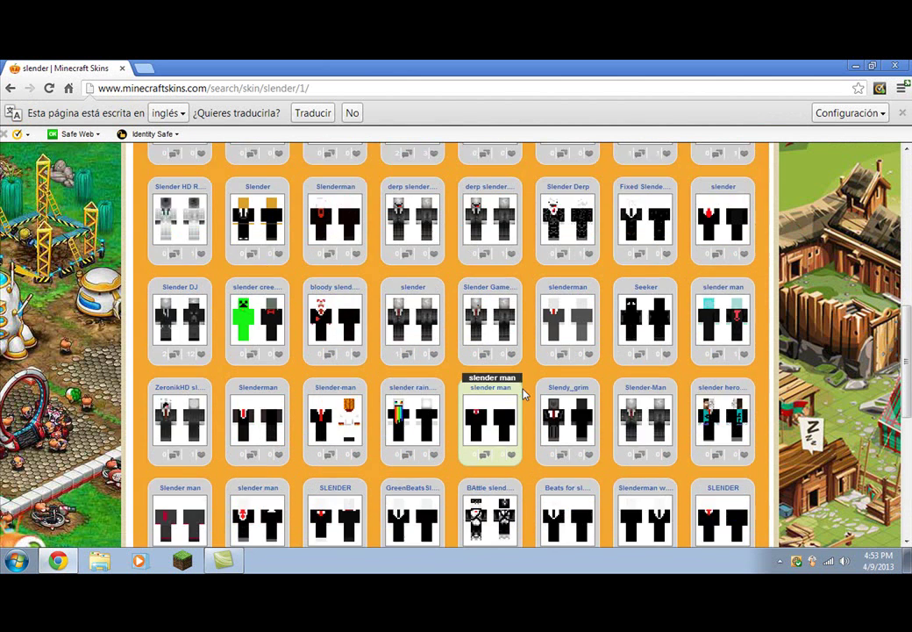
{"action": "scroll", "coordinate": [527, 391], "scroll_direction": "down", "scroll_amount": 5}
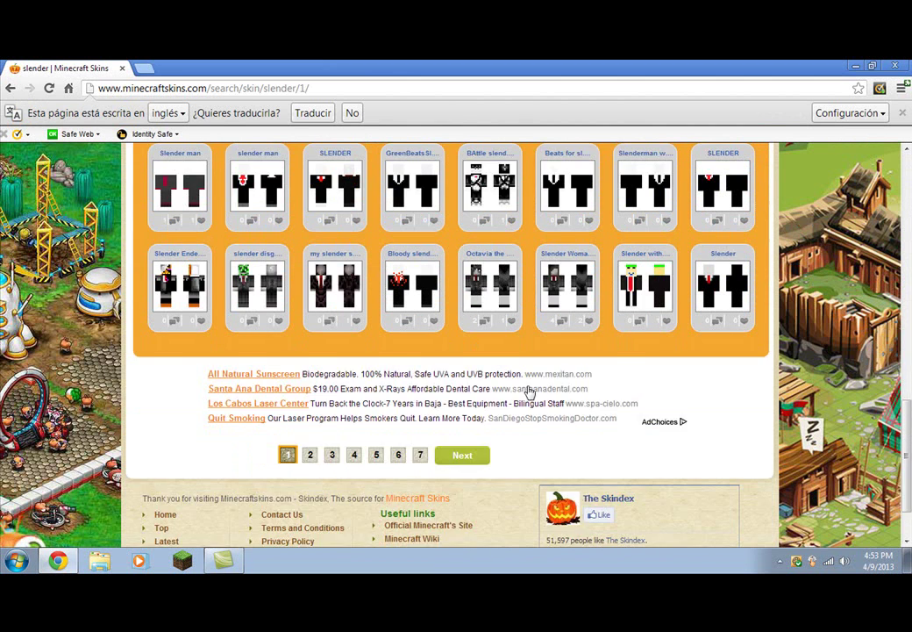
{"action": "scroll", "coordinate": [527, 391], "scroll_direction": "up", "scroll_amount": 4}
{"action": "scroll", "coordinate": [167, 338], "scroll_direction": "up", "scroll_amount": 1}
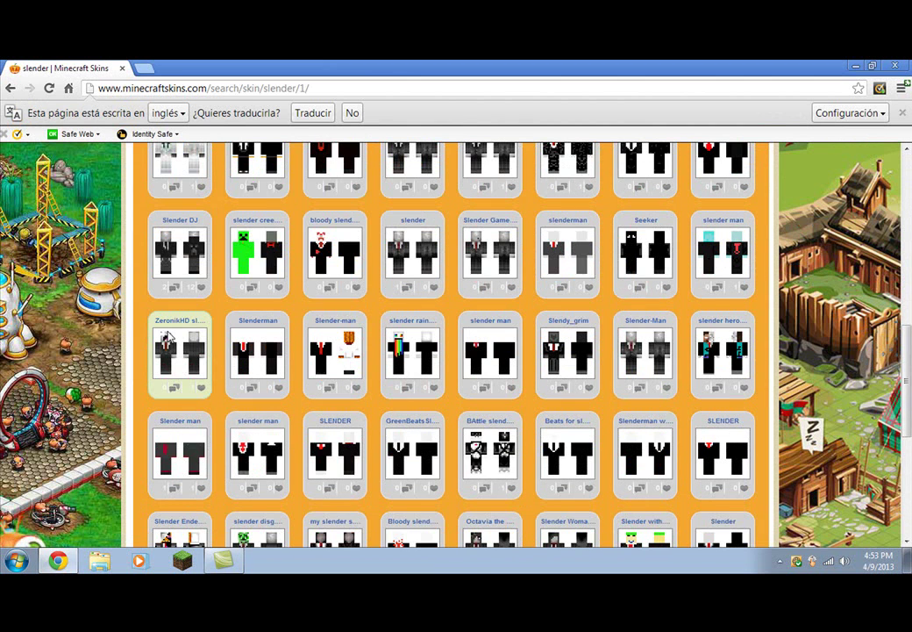
{"action": "scroll", "coordinate": [183, 332], "scroll_direction": "up", "scroll_amount": 1}
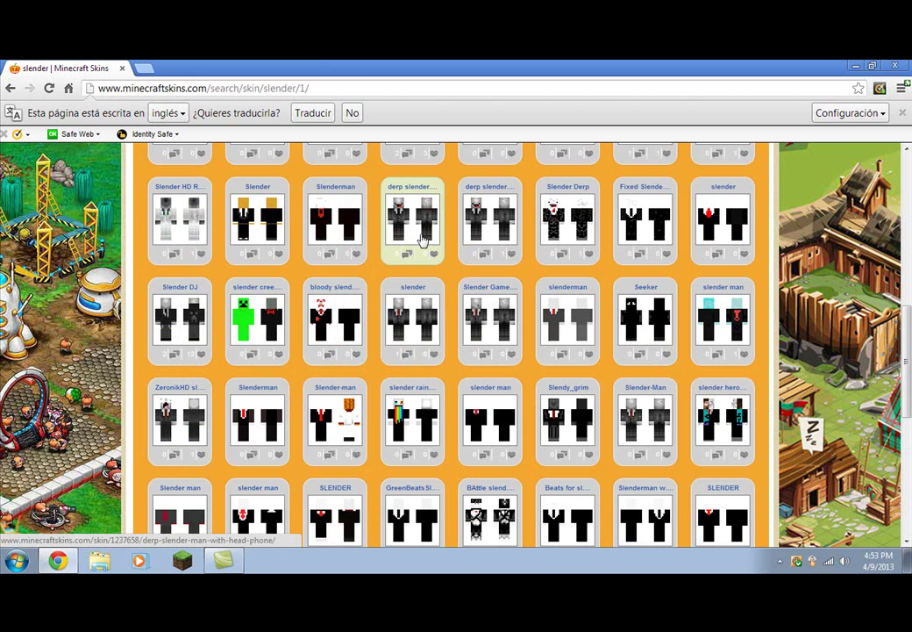
{"action": "left_click", "coordinate": [423, 250]}
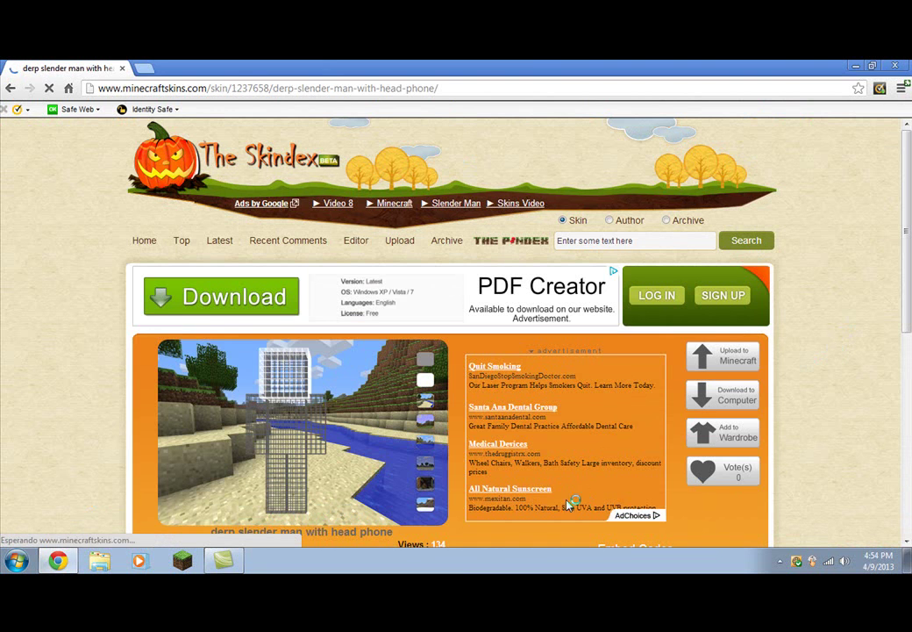
Step: Try to add the derp slender man skin to the wardrobe and dismiss the popup
{"action": "scroll", "coordinate": [688, 357], "scroll_direction": "down", "scroll_amount": 3}
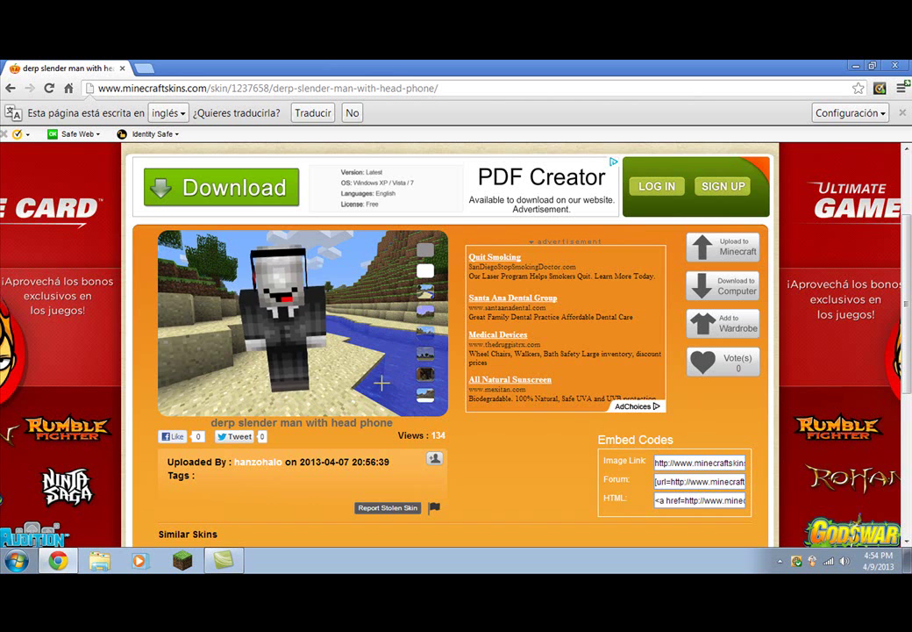
{"action": "left_click", "coordinate": [713, 328]}
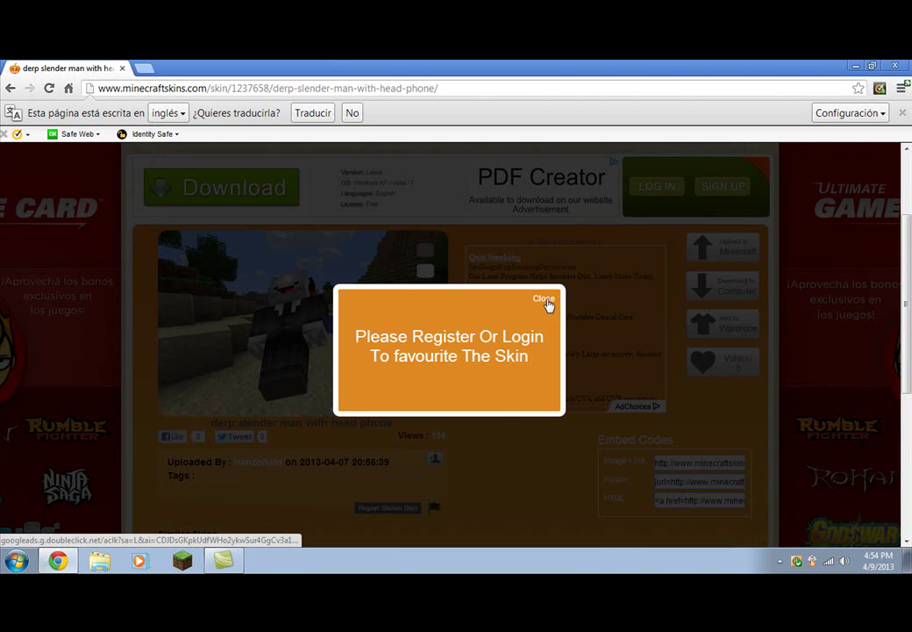
{"action": "left_click", "coordinate": [545, 300]}
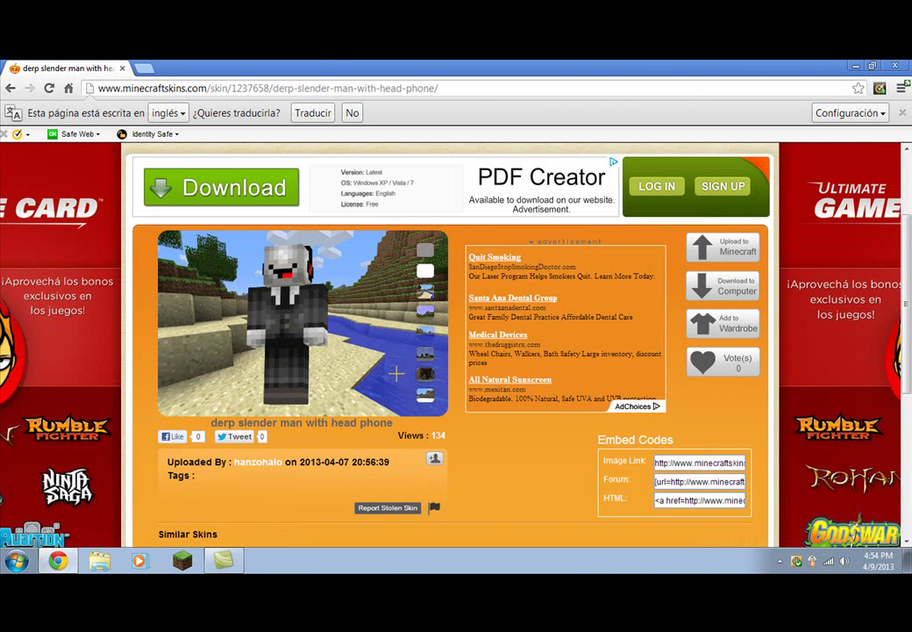
Step: Look over the skin's page and download the derp slender man skin to the computer
{"action": "scroll", "coordinate": [436, 396], "scroll_direction": "down", "scroll_amount": 3}
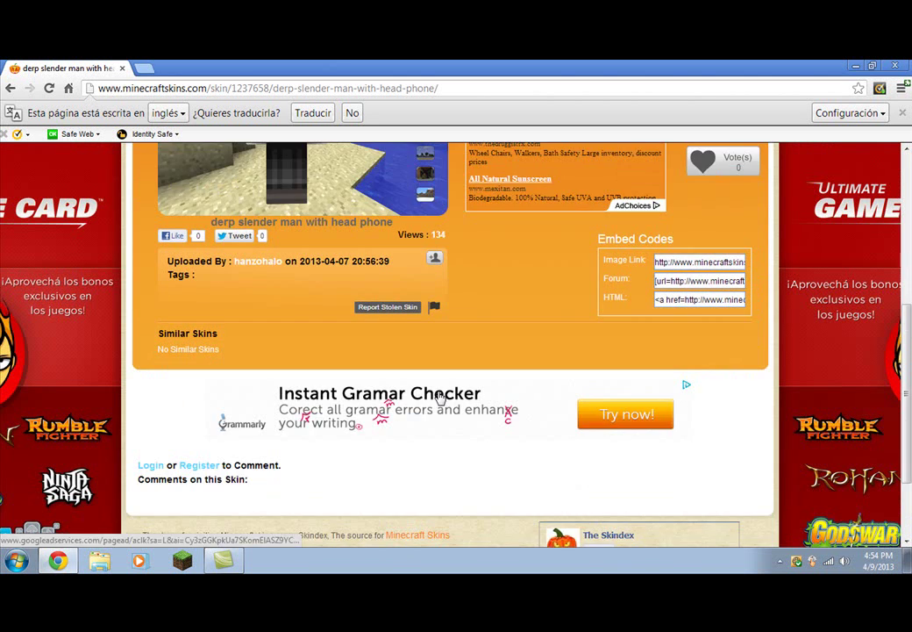
{"action": "scroll", "coordinate": [438, 395], "scroll_direction": "up", "scroll_amount": 4}
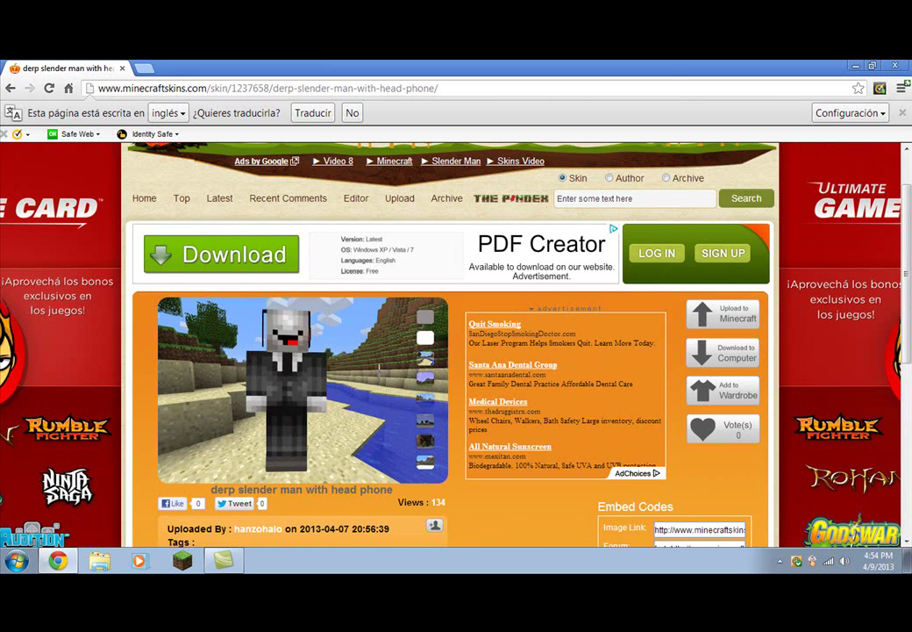
{"action": "scroll", "coordinate": [380, 362], "scroll_direction": "down", "scroll_amount": 4}
{"action": "scroll", "coordinate": [382, 368], "scroll_direction": "up", "scroll_amount": 5}
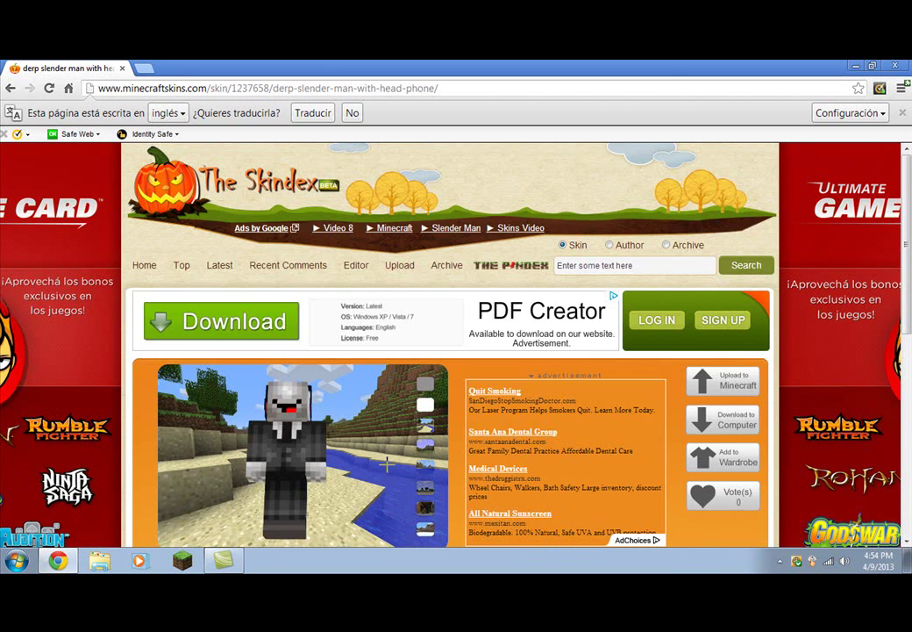
{"action": "scroll", "coordinate": [430, 419], "scroll_direction": "down", "scroll_amount": 1}
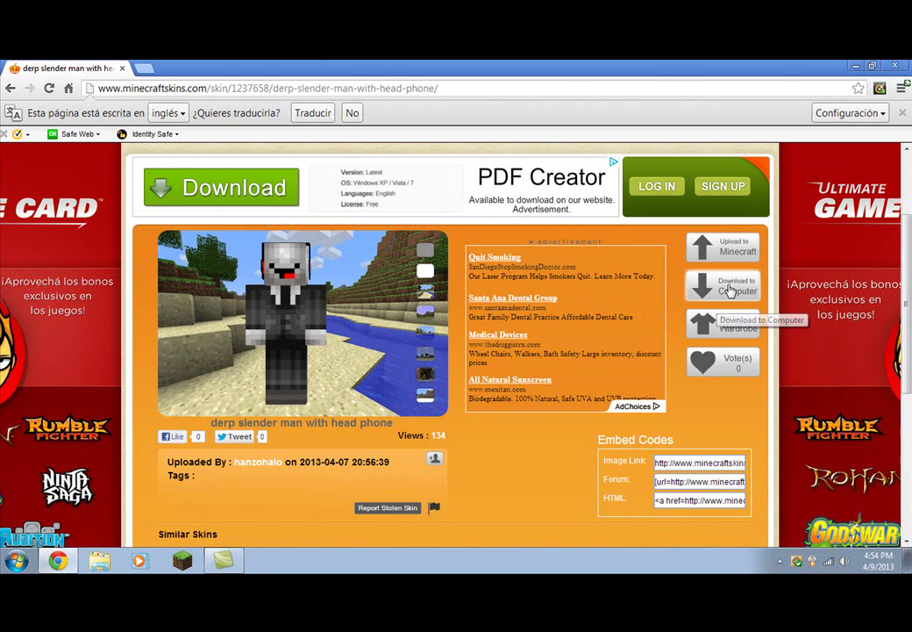
{"action": "left_click", "coordinate": [732, 290]}
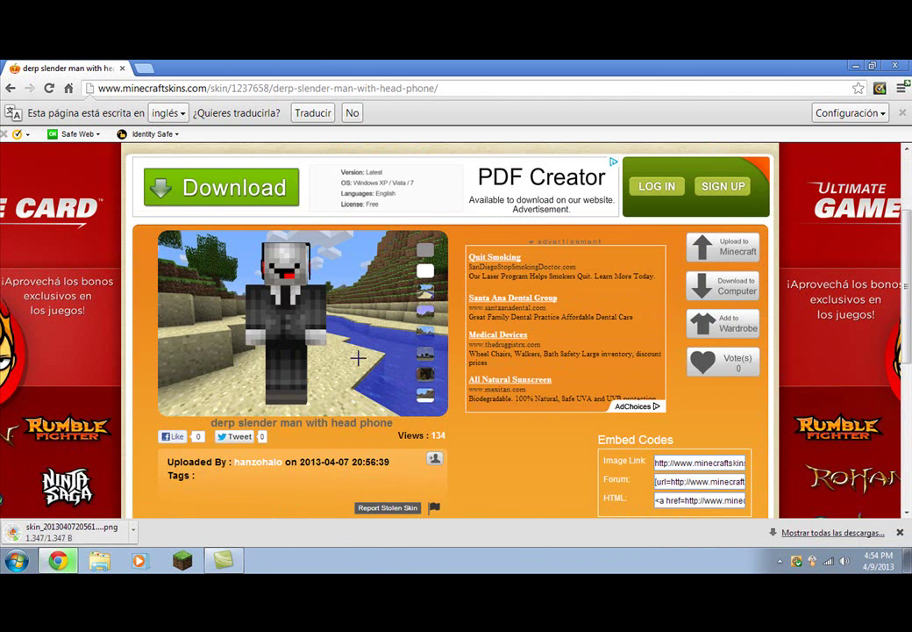
Step: Move the downloaded skin file from the browser to the desktop and minimize the browser window
{"action": "left_click", "coordinate": [871, 65]}
{"action": "left_click_drag", "start_coordinate": [412, 413], "coordinate": [566, 98]}
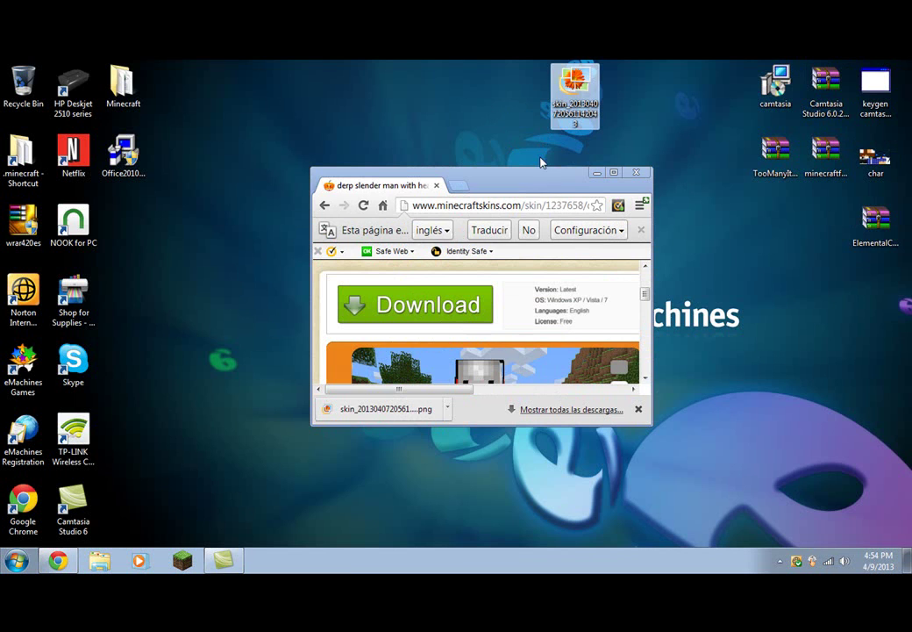
{"action": "left_click", "coordinate": [596, 173]}
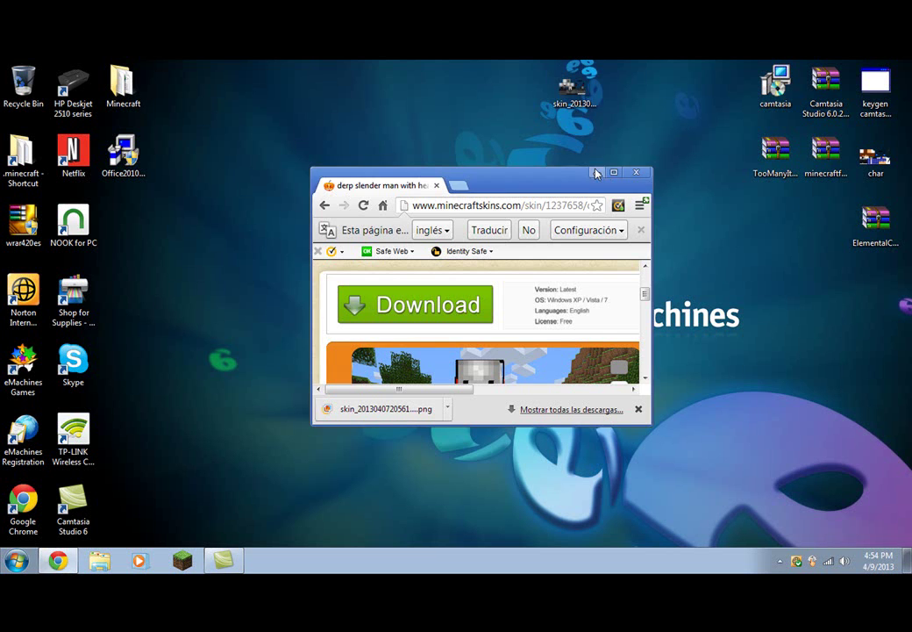
Step: Rename the existing char image file on the desktop
{"action": "left_click", "coordinate": [570, 91]}
{"action": "right_click", "coordinate": [569, 86]}
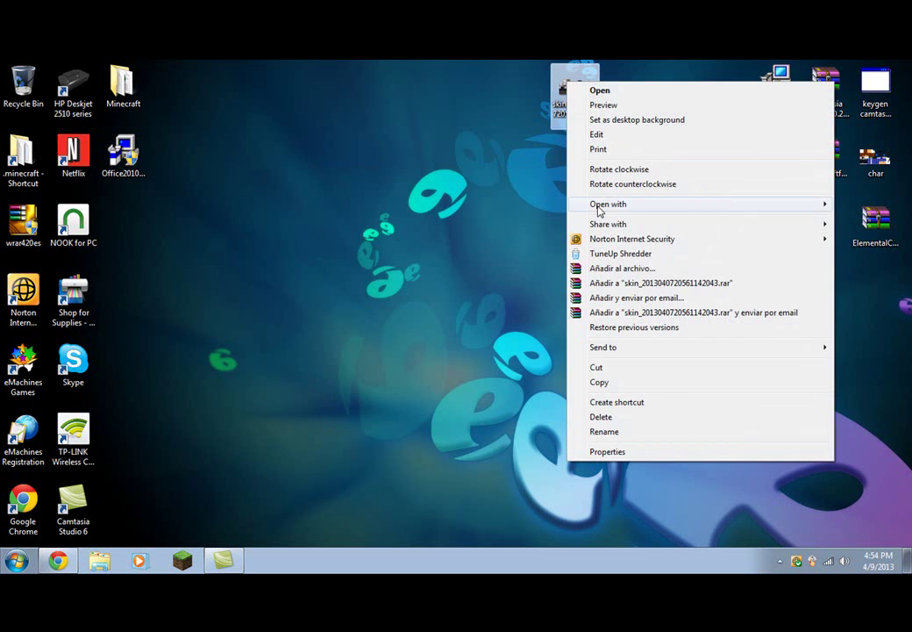
{"action": "left_click", "coordinate": [554, 174]}
{"action": "right_click", "coordinate": [877, 167]}
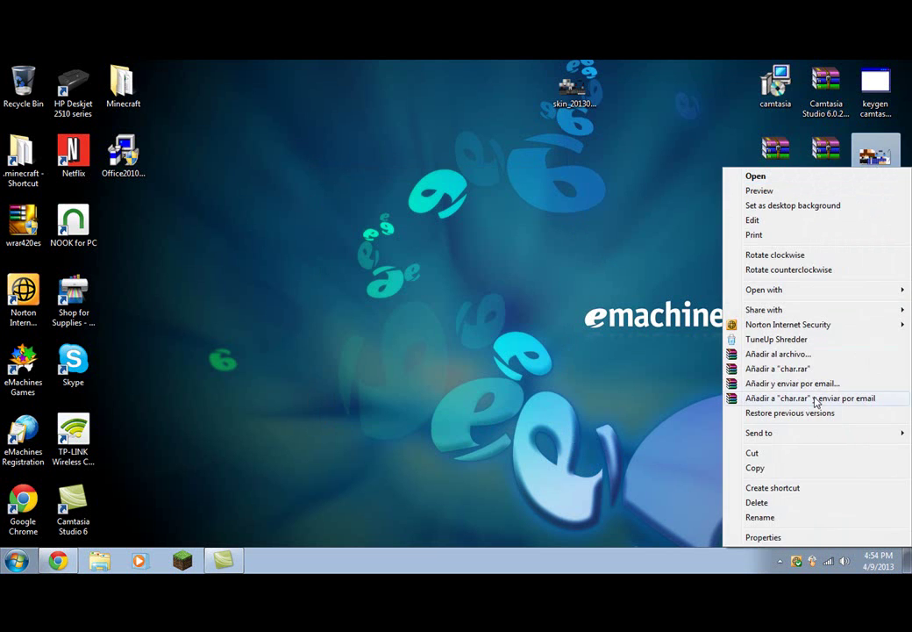
{"action": "left_click", "coordinate": [809, 517]}
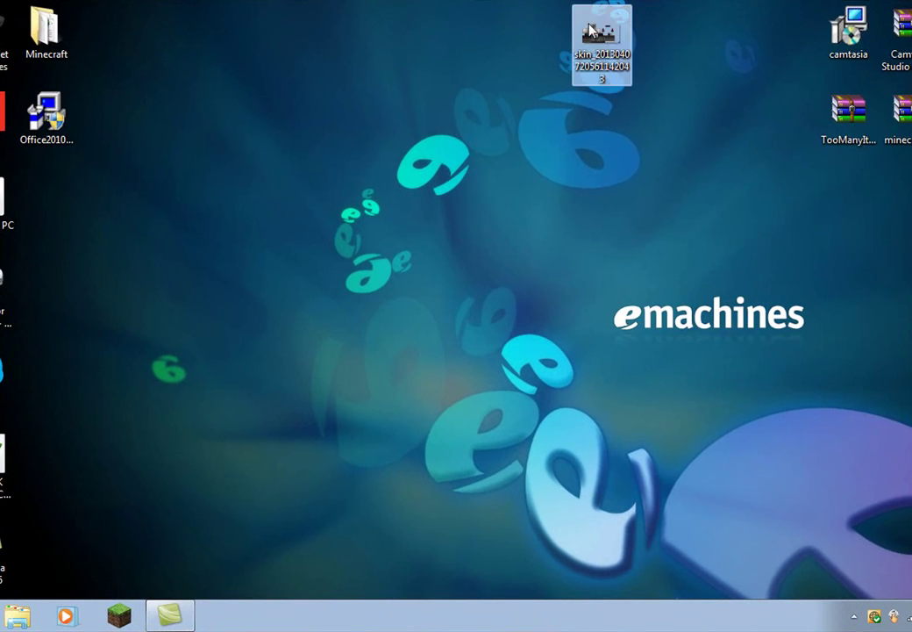
Step: Rename the downloaded skin image on the desktop as char
{"action": "right_click", "coordinate": [566, 78]}
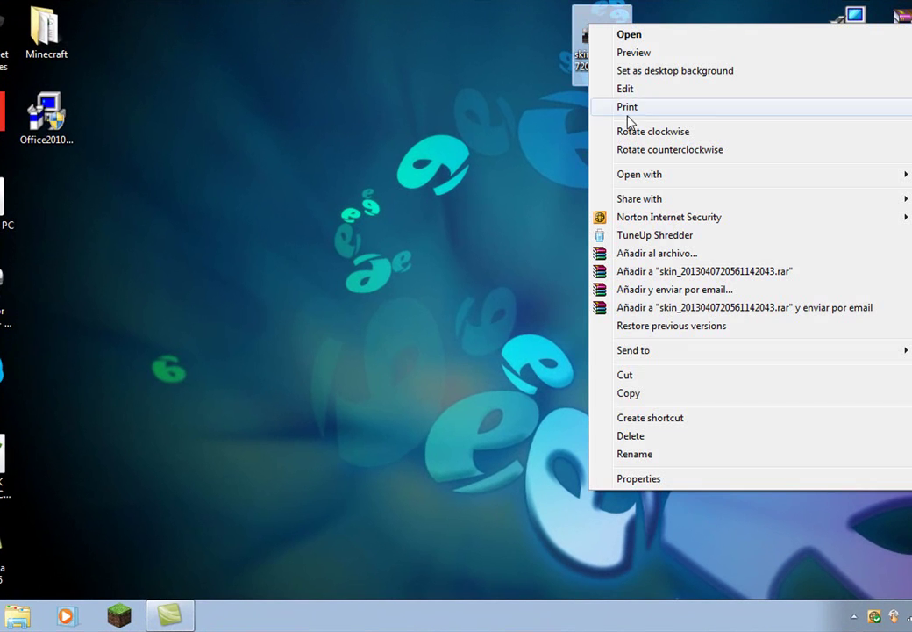
{"action": "left_click", "coordinate": [649, 454]}
{"action": "key", "text": "BackSpace"}
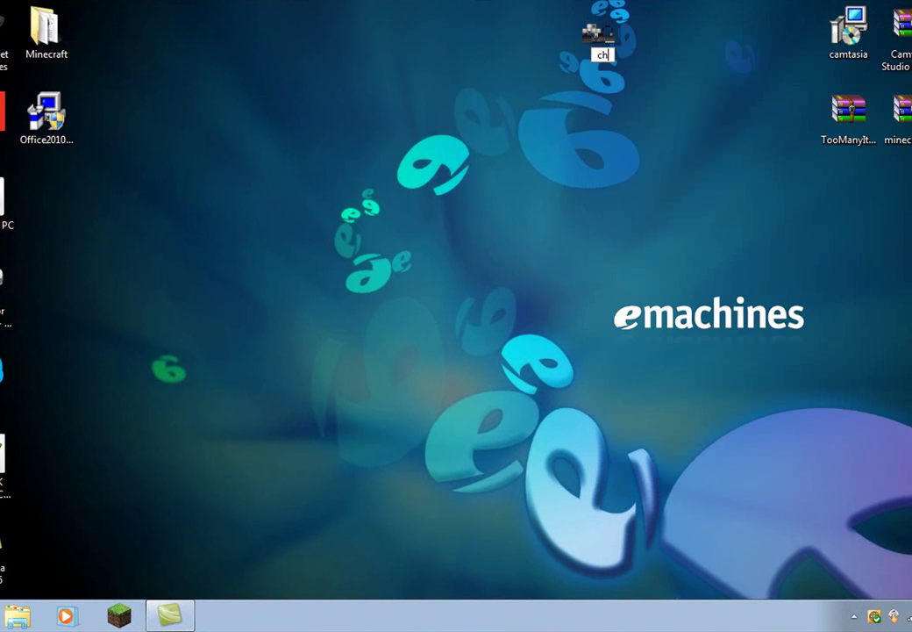
{"action": "key", "text": "Return"}
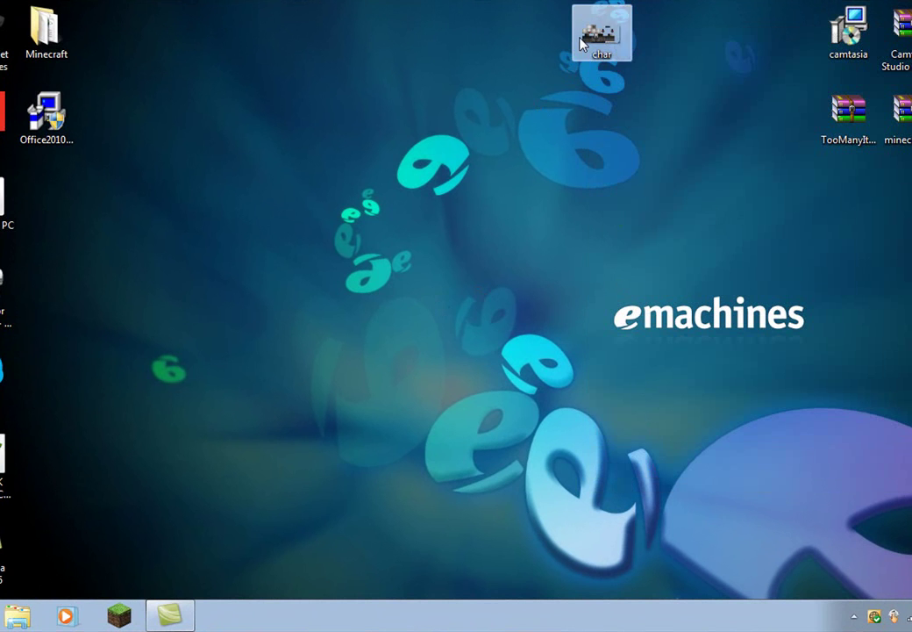
Step: Open the bin folder inside .minecraft in the AppData Roaming directory
{"action": "key", "text": "super"}
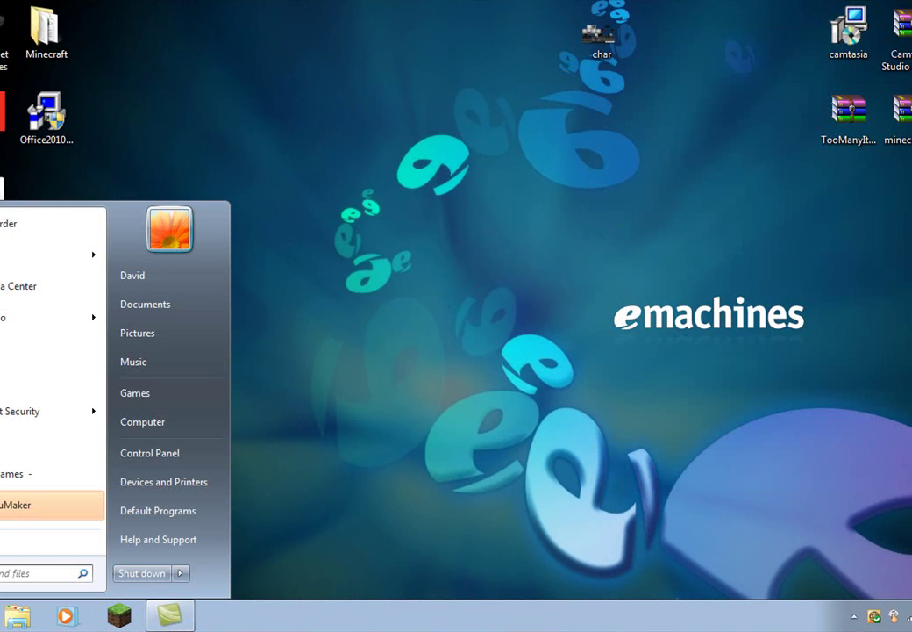
{"action": "type", "text": "%"}
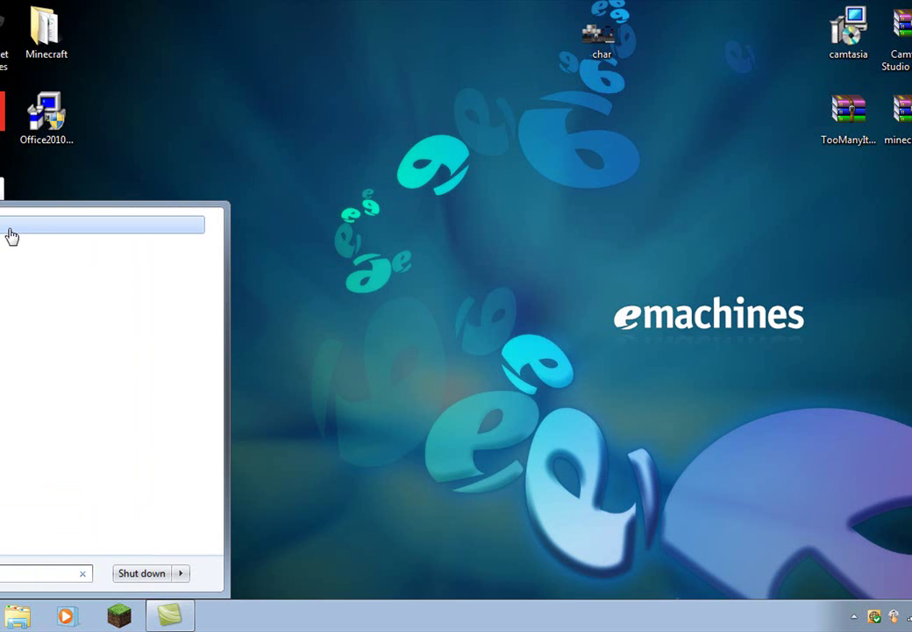
{"action": "left_click", "coordinate": [26, 226]}
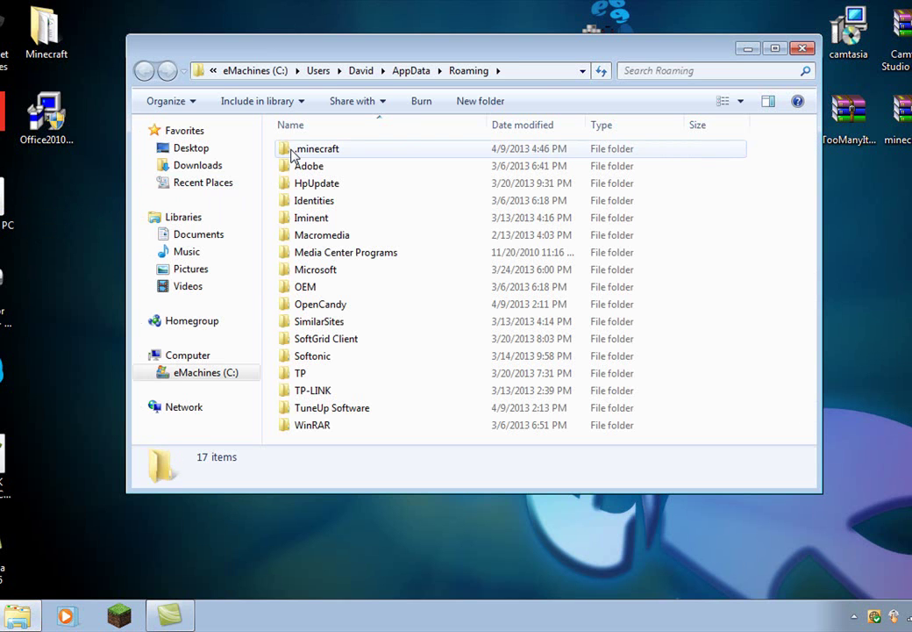
{"action": "double_click", "coordinate": [292, 155]}
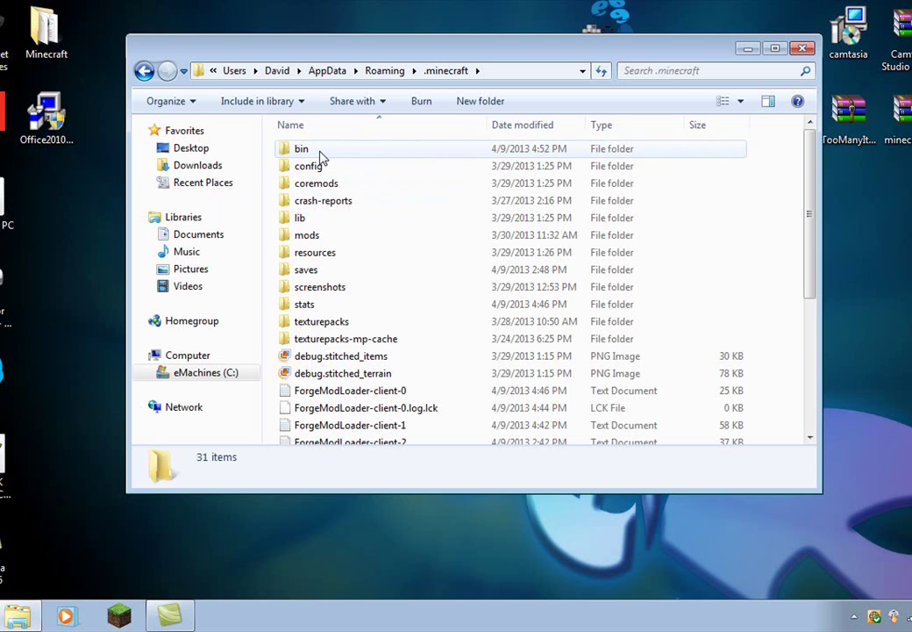
{"action": "double_click", "coordinate": [320, 154]}
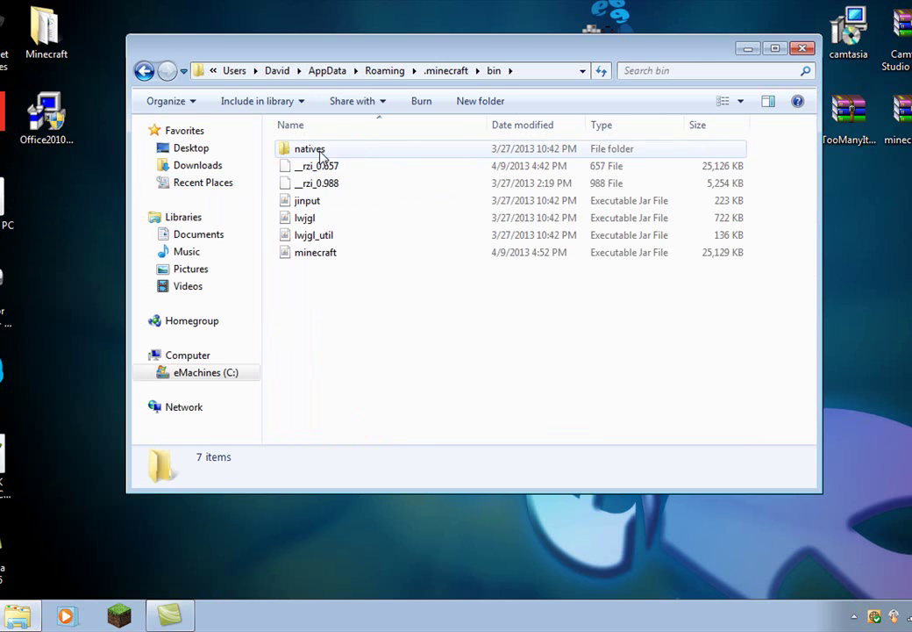
Step: Open the minecraft jar file with WinRAR archiver and go into its mob folder
{"action": "left_click", "coordinate": [301, 260]}
{"action": "right_click", "coordinate": [300, 259]}
{"action": "mouse_move", "coordinate": [334, 292]}
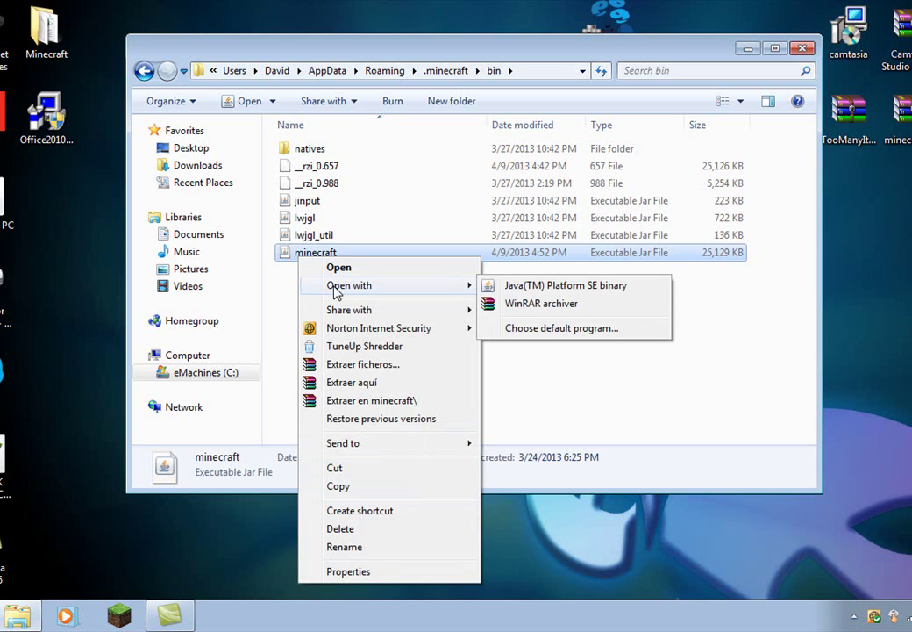
{"action": "left_click", "coordinate": [495, 304]}
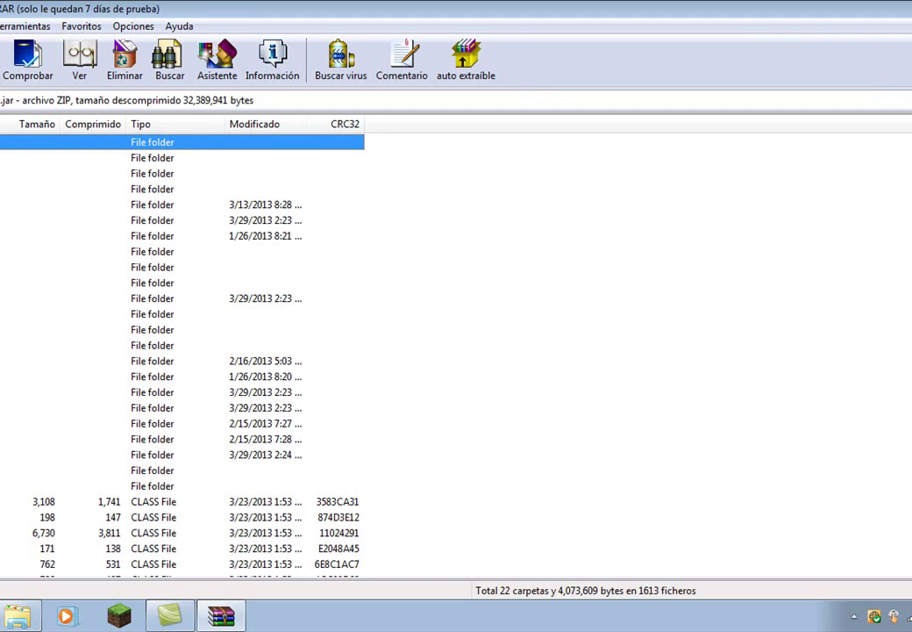
{"action": "scroll", "coordinate": [181, 351], "scroll_direction": "down", "scroll_amount": 7}
{"action": "scroll", "coordinate": [182, 351], "scroll_direction": "up", "scroll_amount": 1}
{"action": "scroll", "coordinate": [182, 351], "scroll_direction": "up", "scroll_amount": 3}
{"action": "double_click", "coordinate": [18, 220]}
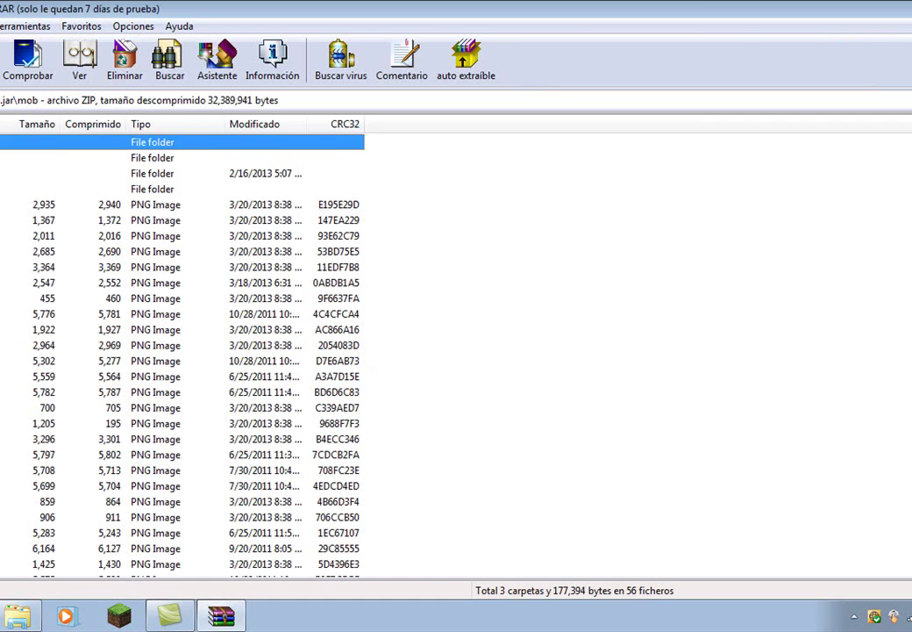
Step: View the current char.png skin from the mob folder enlarged in the photo viewer, and close the viewer
{"action": "scroll", "coordinate": [181, 351], "scroll_direction": "down", "scroll_amount": 1}
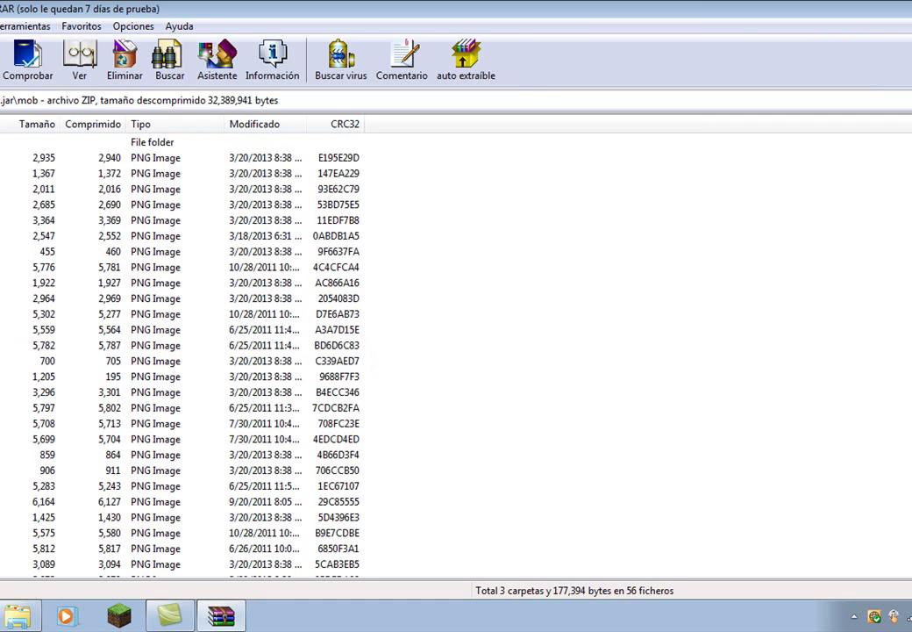
{"action": "left_click", "coordinate": [17, 235]}
{"action": "key", "text": "Return"}
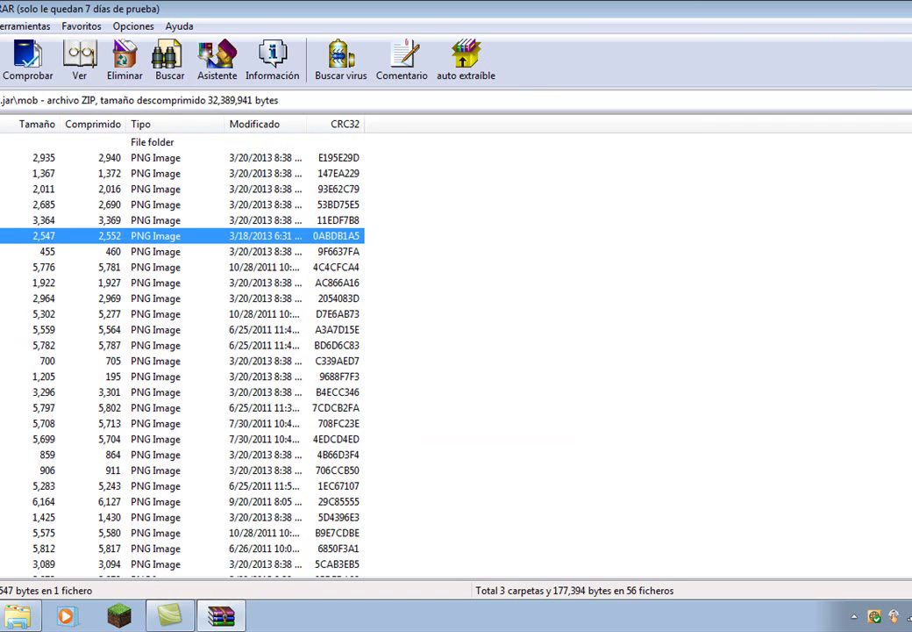
{"action": "scroll", "coordinate": [532, 372], "scroll_direction": "up", "scroll_amount": 6}
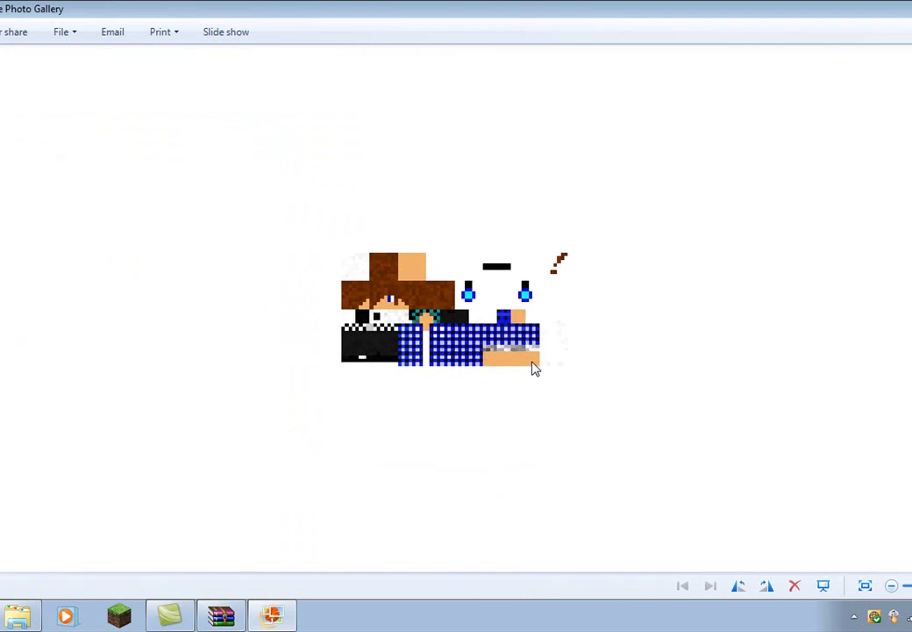
{"action": "scroll", "coordinate": [534, 368], "scroll_direction": "down", "scroll_amount": 3}
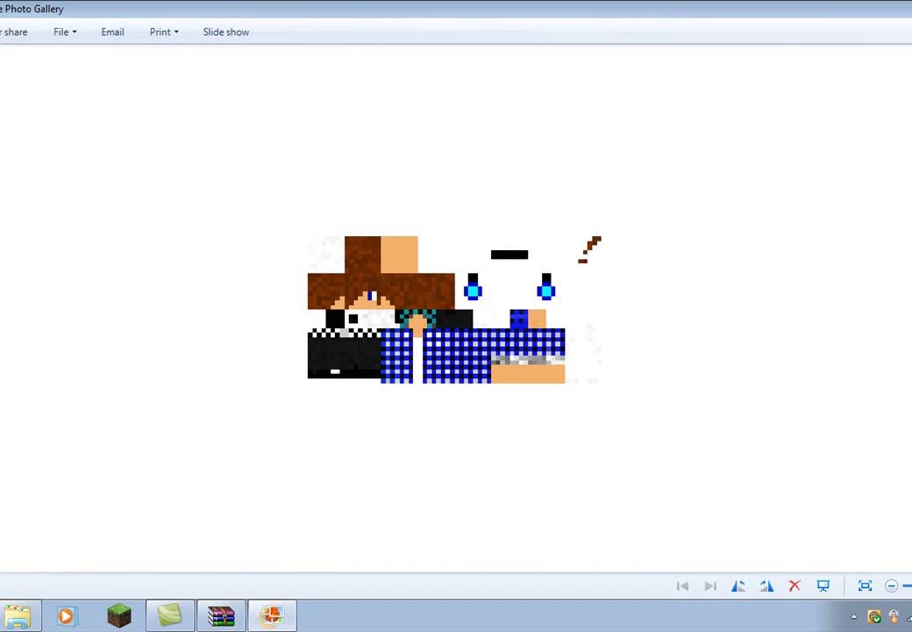
{"action": "left_click", "coordinate": [911, 9]}
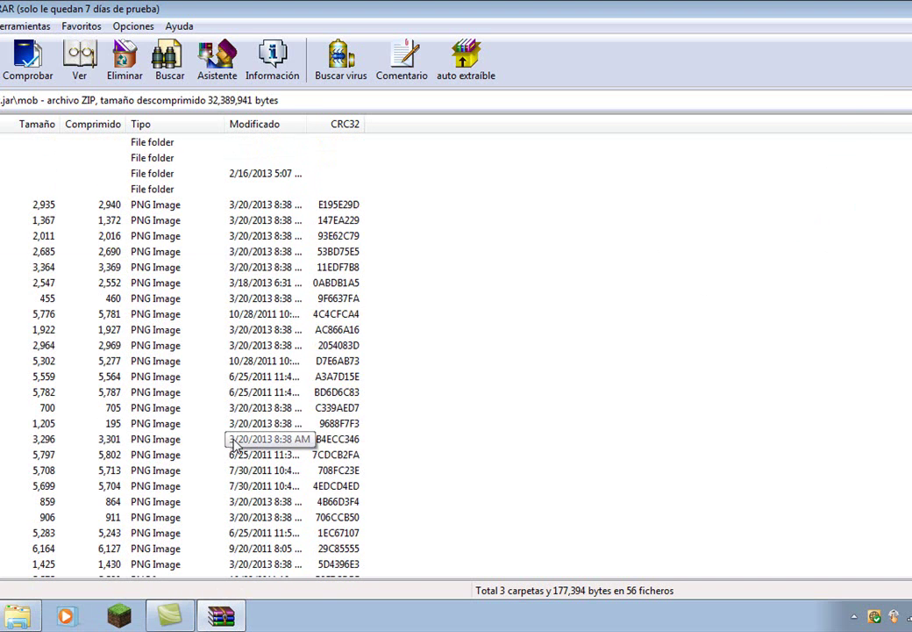
Step: Delete char.png from the mob folder of the minecraft.jar archive
{"action": "right_click", "coordinate": [4, 283]}
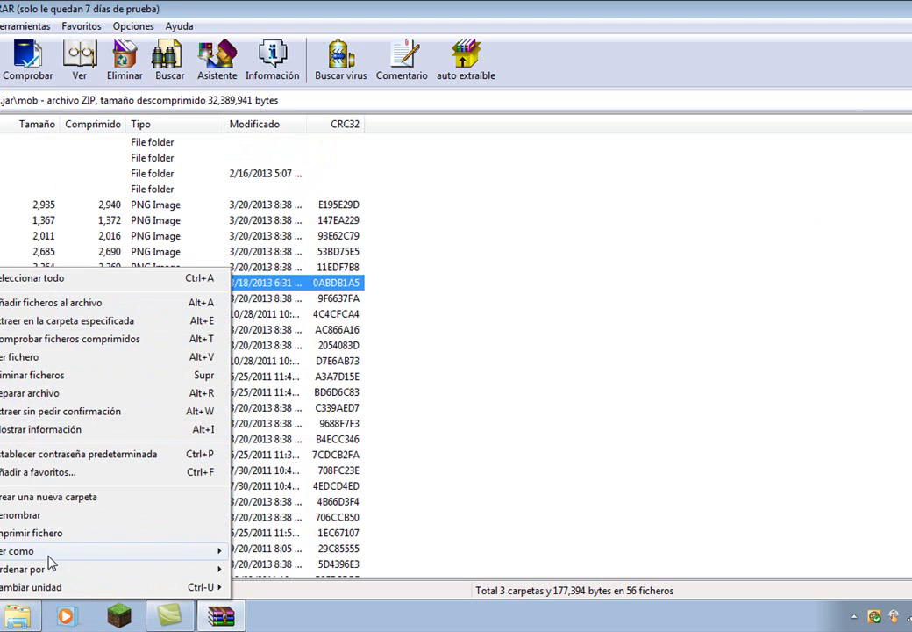
{"action": "left_click", "coordinate": [59, 375]}
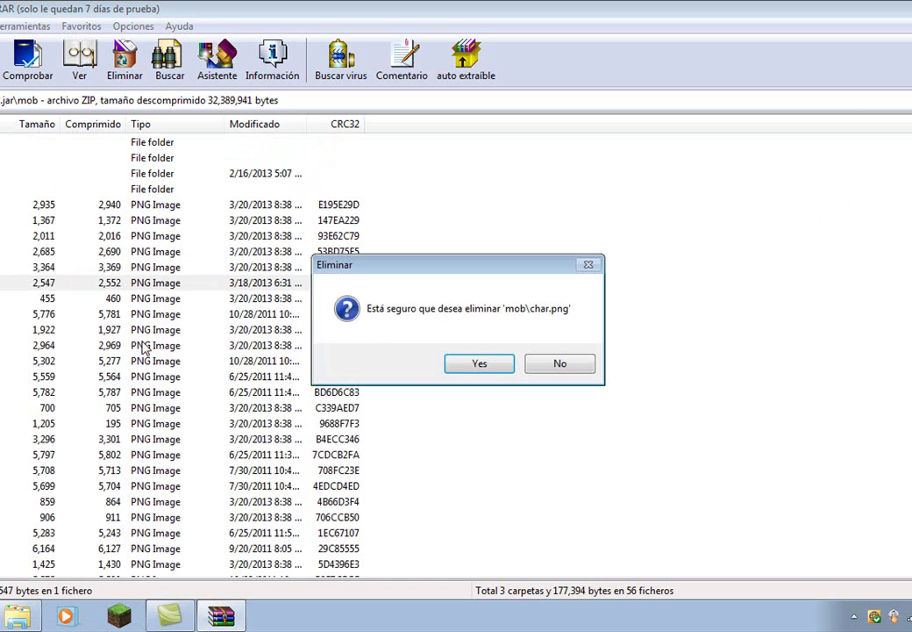
{"action": "left_click", "coordinate": [481, 364]}
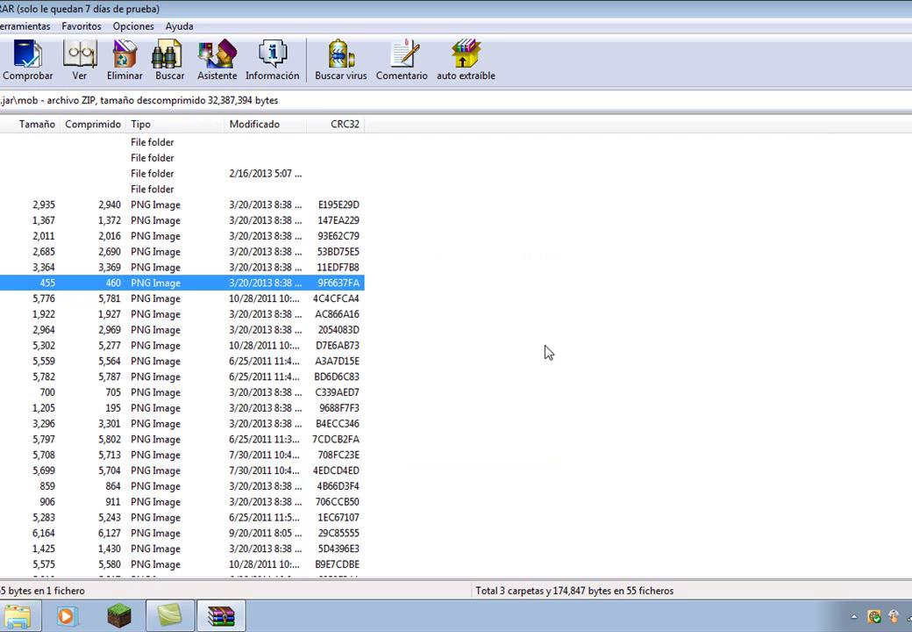
Step: Close the bin folder window and place the desktop char image just above the reduced WinRAR window
{"action": "left_click", "coordinate": [911, 7]}
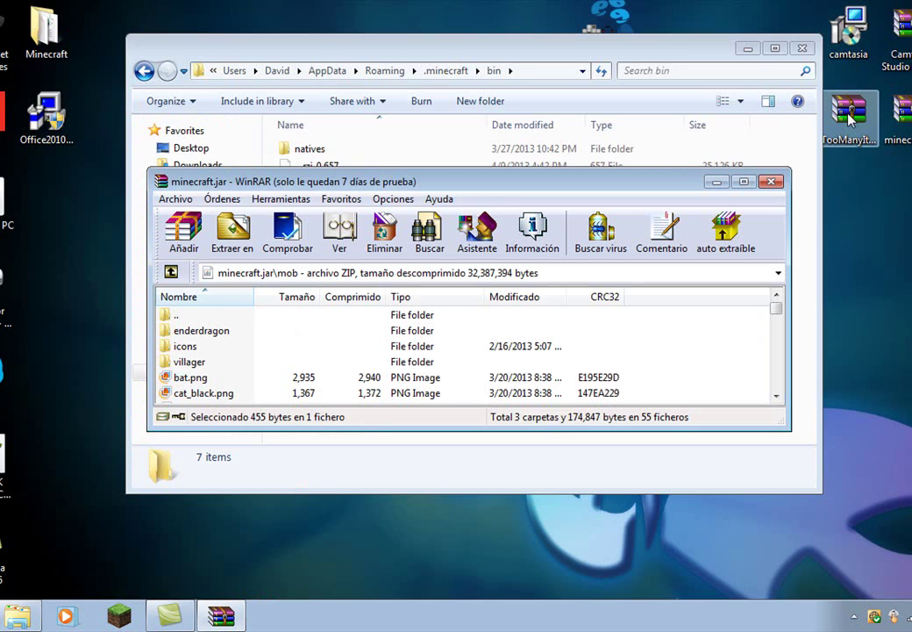
{"action": "left_click_drag", "start_coordinate": [524, 54], "coordinate": [430, 66]}
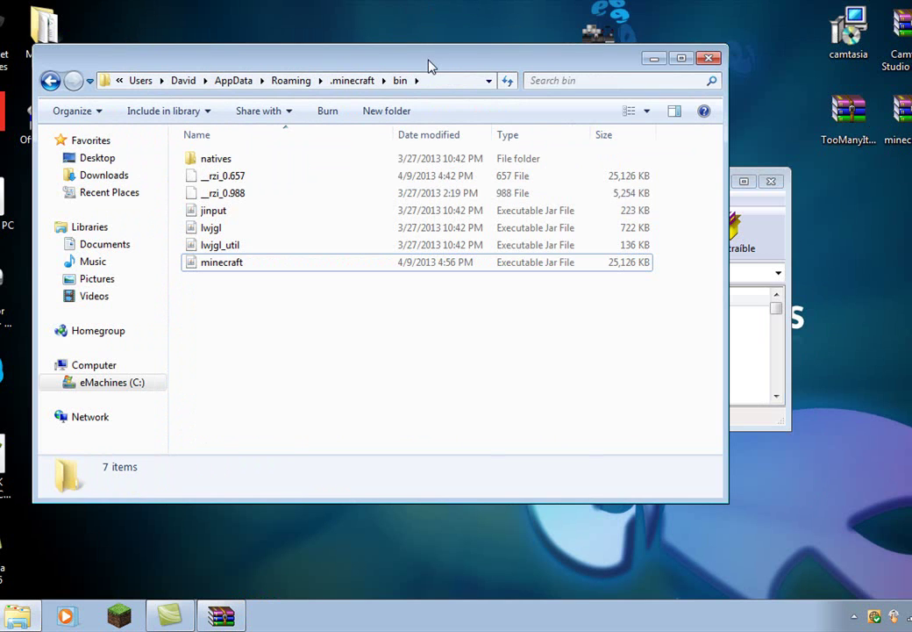
{"action": "left_click", "coordinate": [682, 58]}
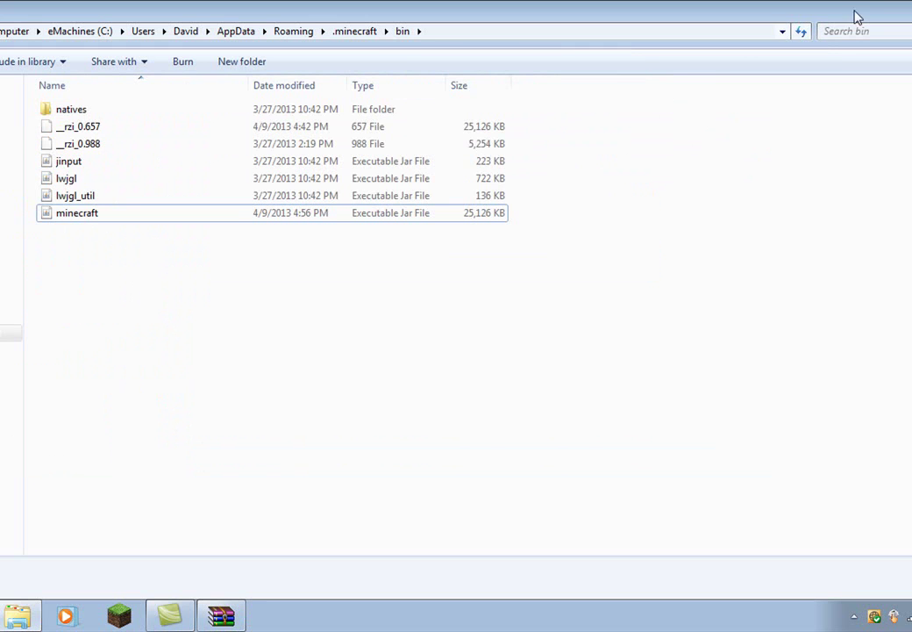
{"action": "left_click", "coordinate": [911, 7]}
{"action": "left_click", "coordinate": [602, 35]}
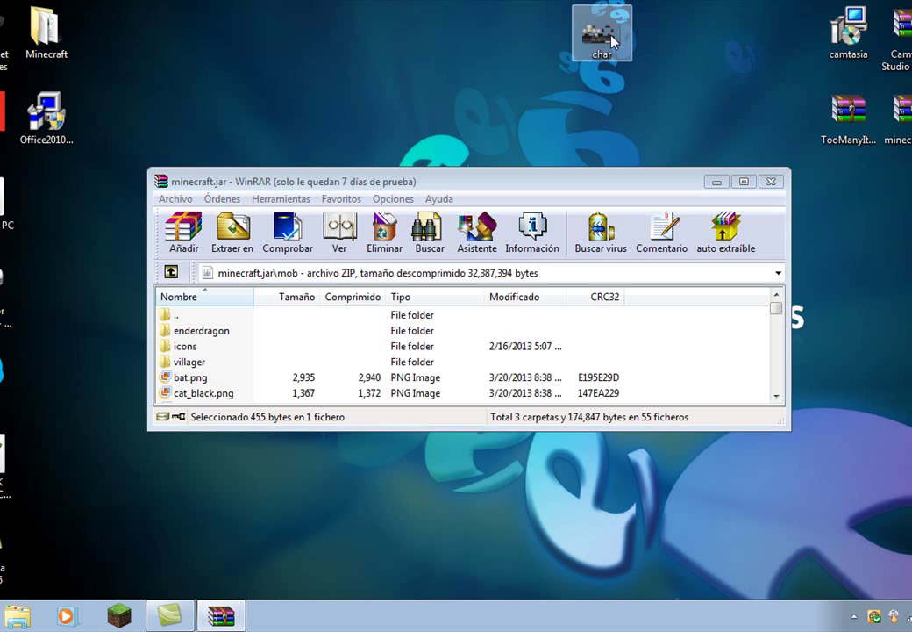
{"action": "left_click_drag", "start_coordinate": [632, 54], "coordinate": [478, 137]}
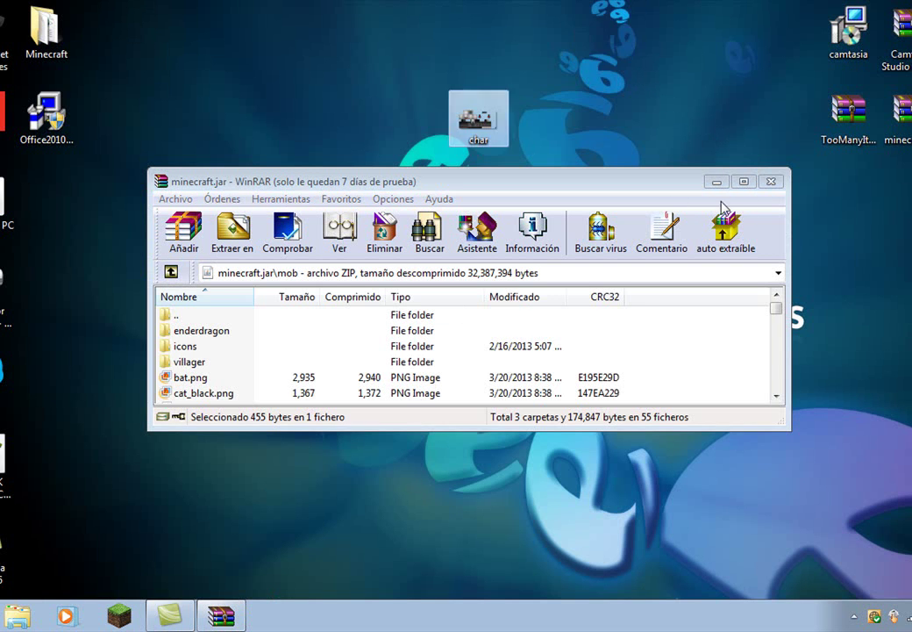
Step: Add the char image from the desktop to the mob folder of the minecraft.jar archive
{"action": "left_click", "coordinate": [747, 181]}
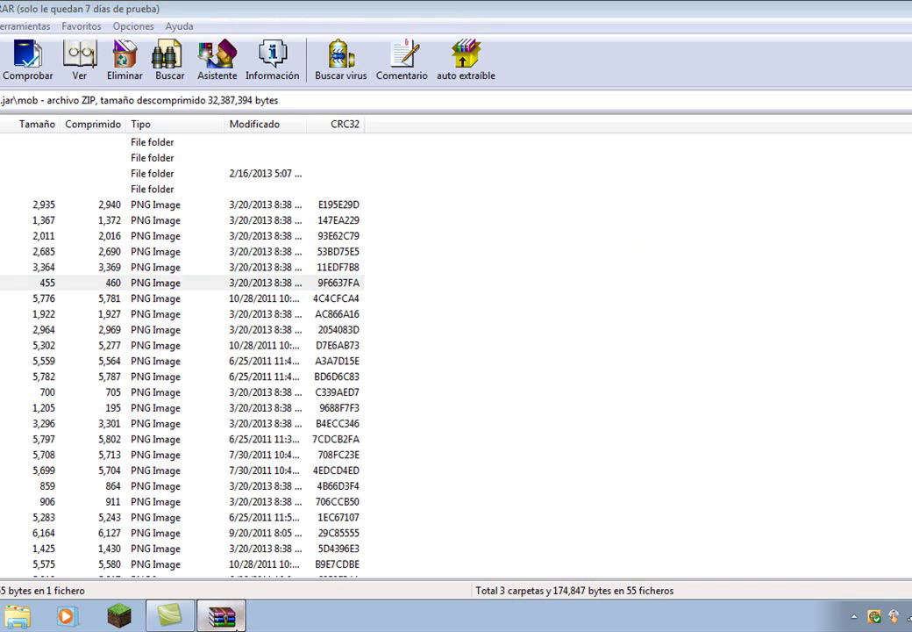
{"action": "left_click", "coordinate": [221, 615]}
{"action": "left_click_drag", "start_coordinate": [477, 106], "coordinate": [3, 261]}
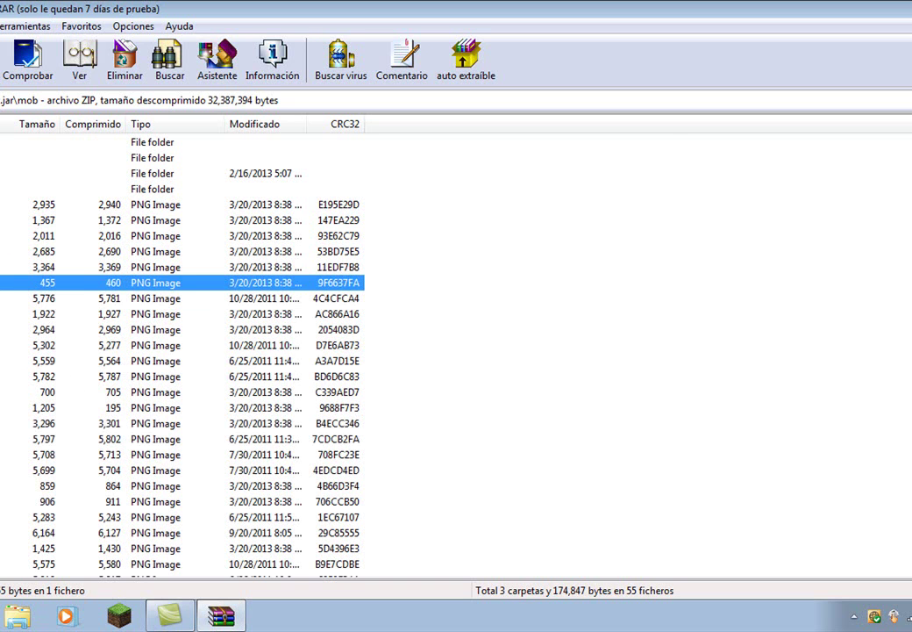
{"action": "left_click_drag", "start_coordinate": [0, 333], "coordinate": [0, 333]}
{"action": "left_click", "coordinate": [502, 442]}
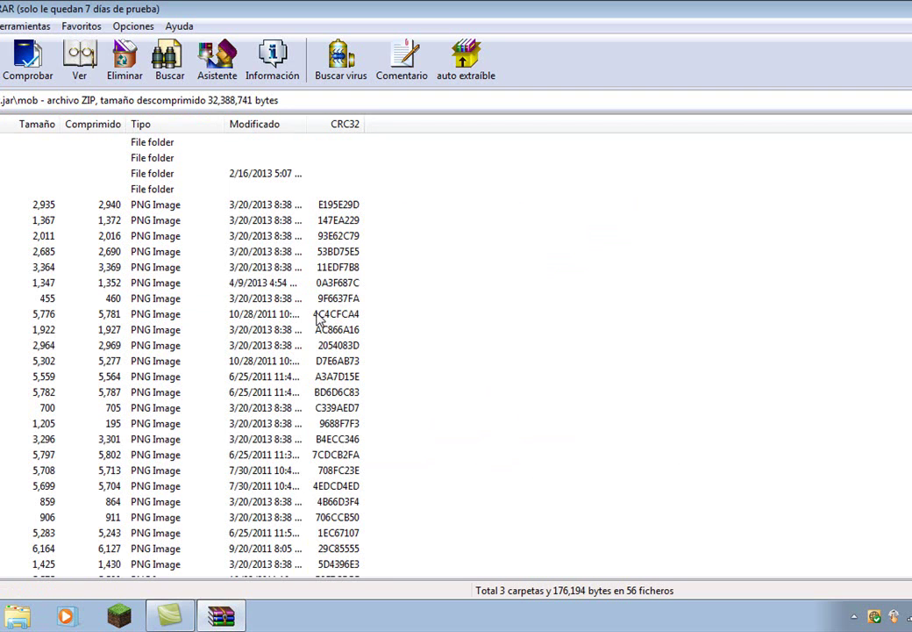
Step: Open the newly added char.png from the mob folder and inspect the skin texture enlarged
{"action": "left_click", "coordinate": [233, 282]}
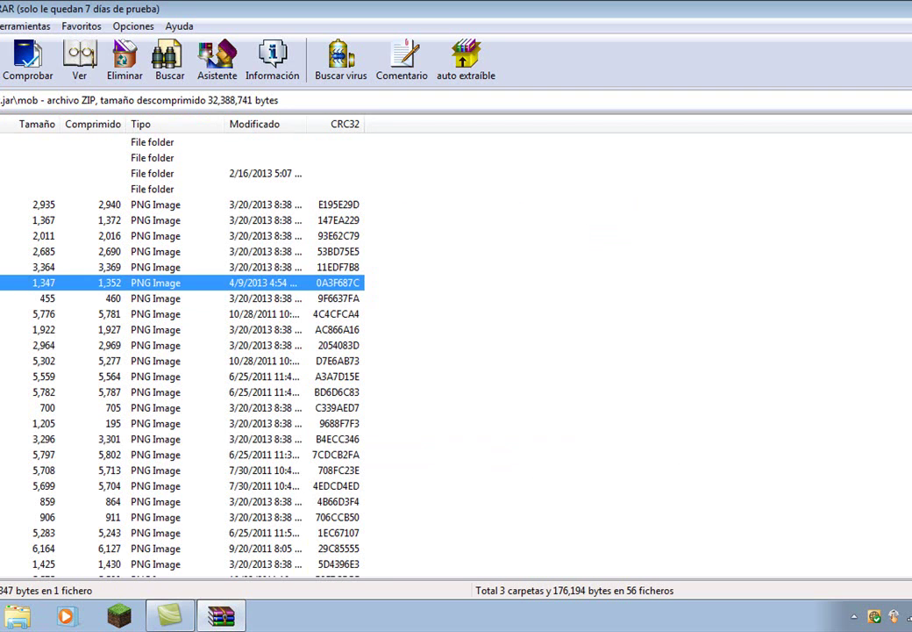
{"action": "key", "text": "Return"}
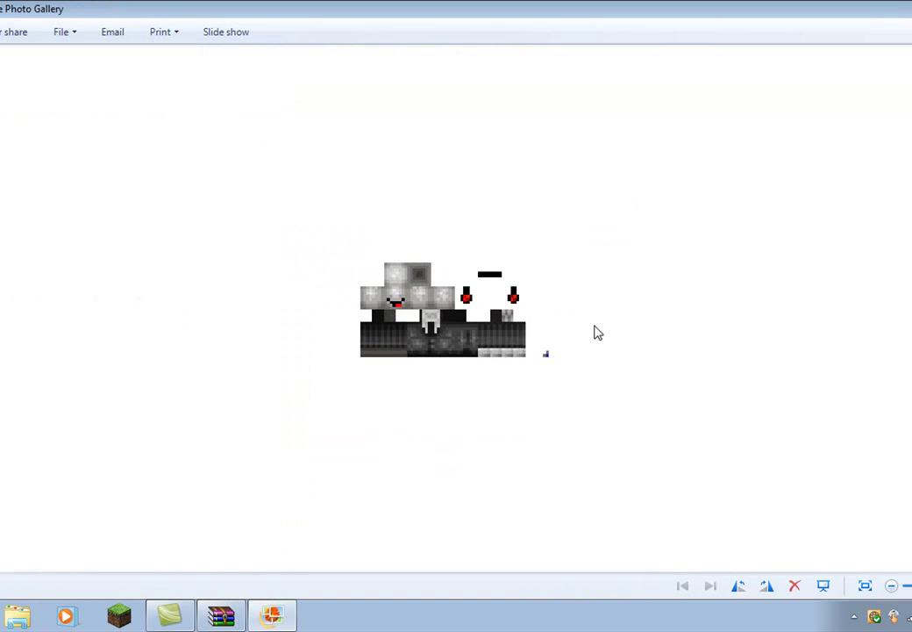
{"action": "scroll", "coordinate": [598, 330], "scroll_direction": "up", "scroll_amount": 3}
{"action": "scroll", "coordinate": [599, 329], "scroll_direction": "down", "scroll_amount": 1}
{"action": "scroll", "coordinate": [601, 329], "scroll_direction": "up", "scroll_amount": 1}
{"action": "scroll", "coordinate": [604, 328], "scroll_direction": "down", "scroll_amount": 2}
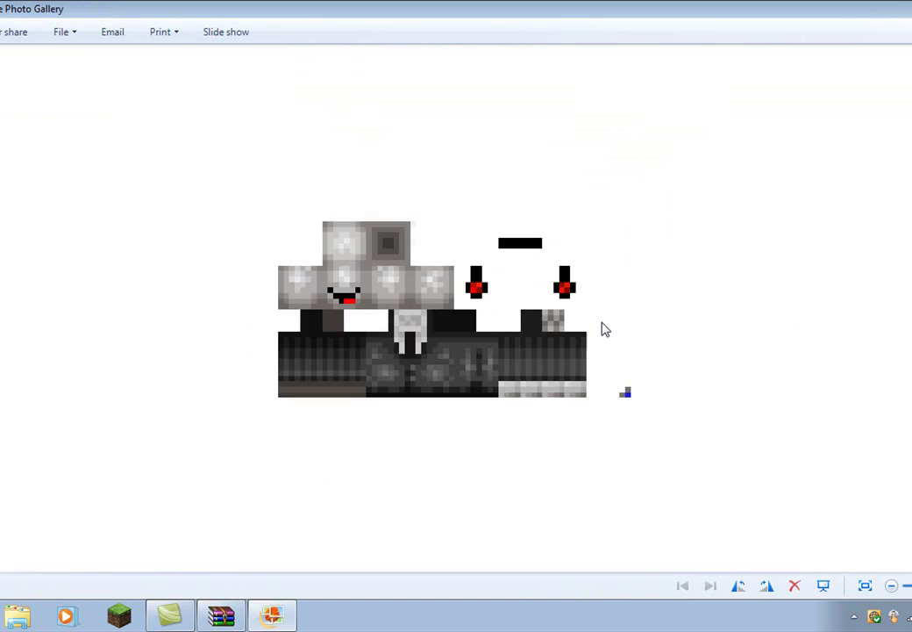
Step: Close the enlarged char.png image and the minecraft.jar archive window to return to the desktop
{"action": "scroll", "coordinate": [604, 326], "scroll_direction": "down", "scroll_amount": 4}
{"action": "key", "text": "alt+F4"}
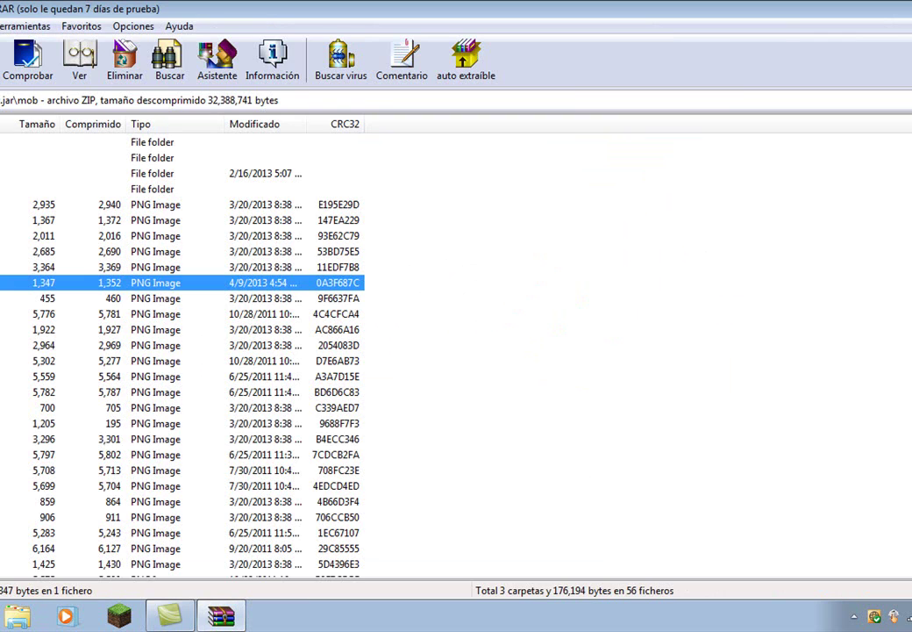
{"action": "key", "text": "alt+F4"}
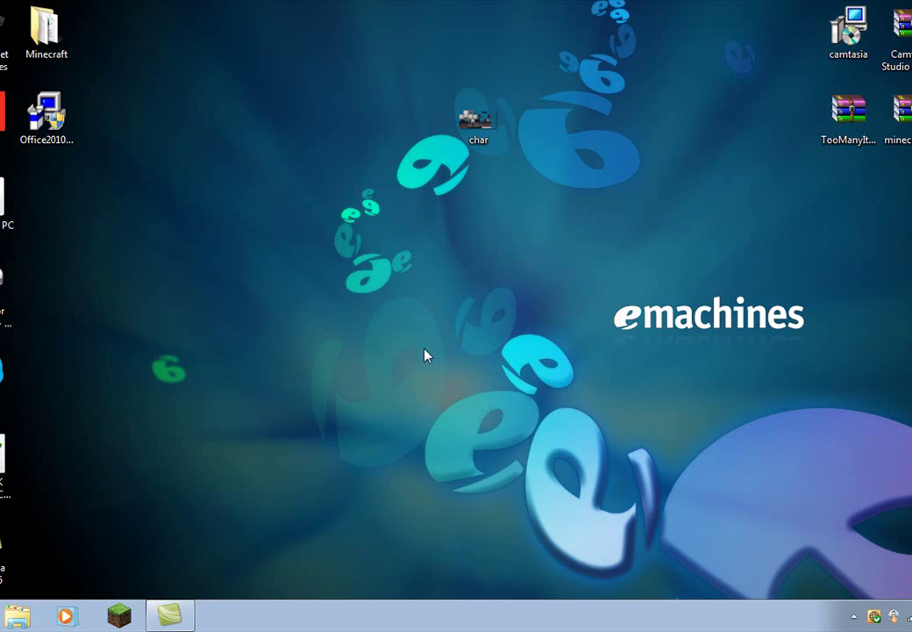
Step: Switch to Minecraft by starting its launcher, enter the game with the prefilled username and maximize the game window
{"action": "left_click", "coordinate": [120, 616]}
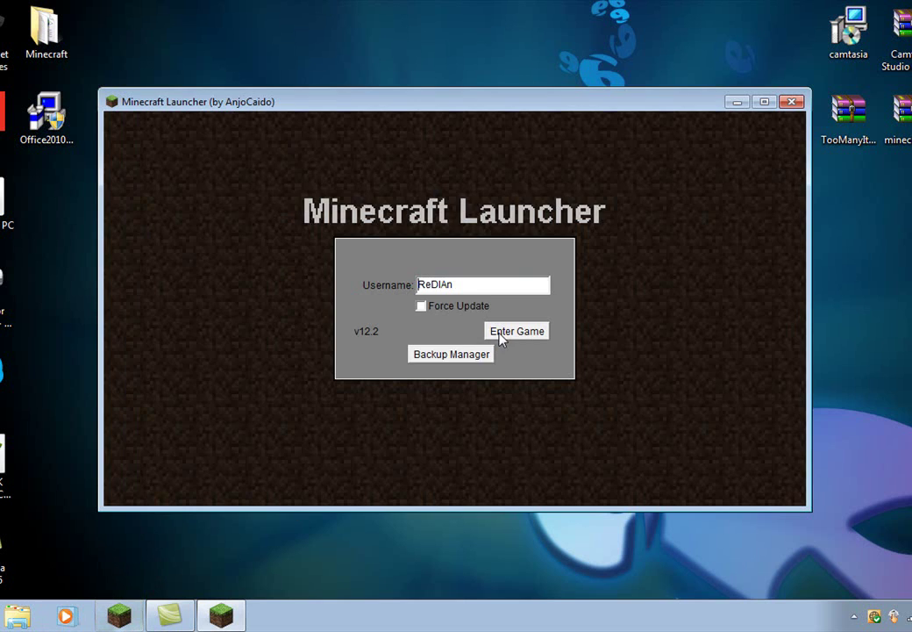
{"action": "left_click", "coordinate": [501, 338]}
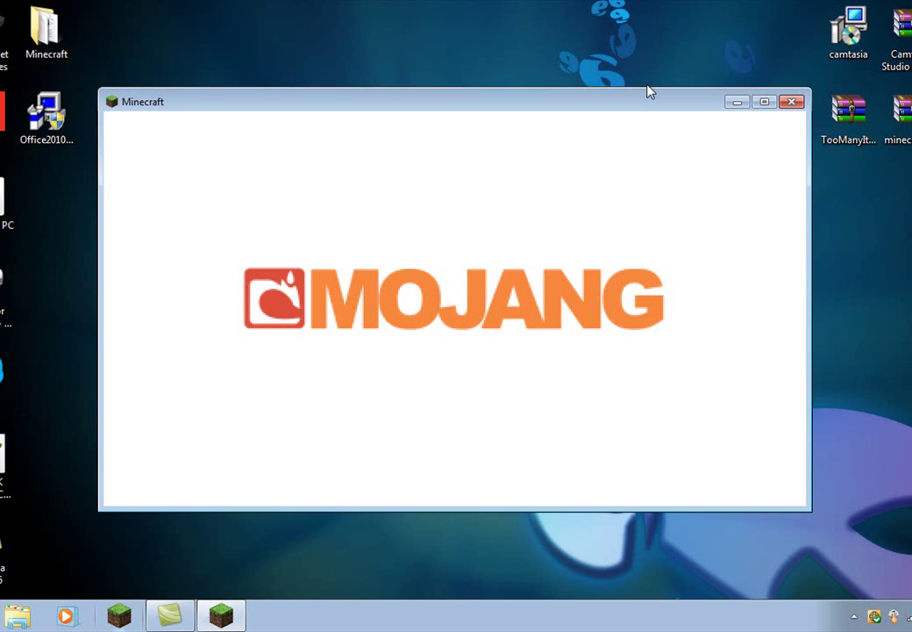
{"action": "left_click", "coordinate": [763, 103]}
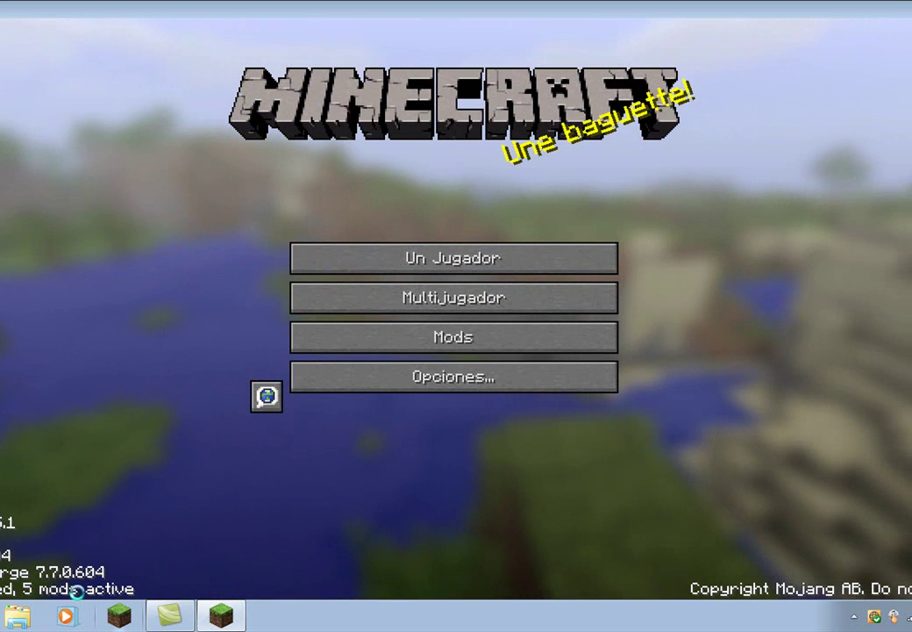
Step: Load the single-player creative world YOUTUBE
{"action": "left_click", "coordinate": [448, 263]}
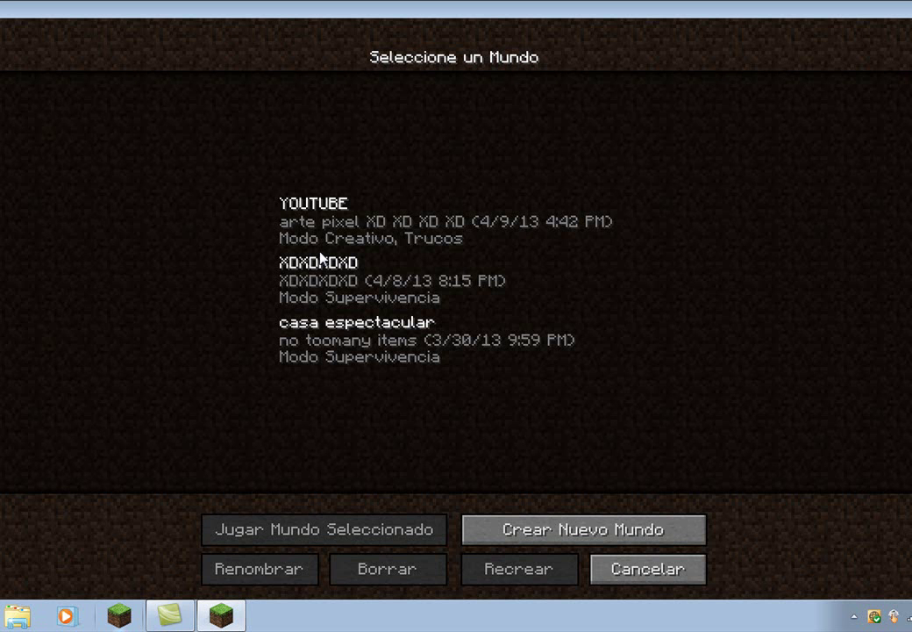
{"action": "left_click", "coordinate": [350, 221]}
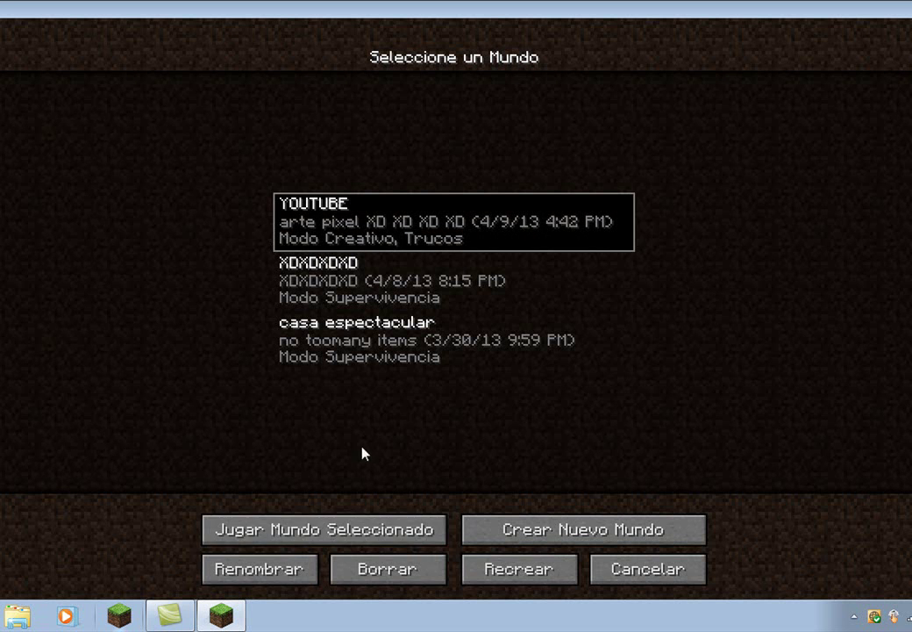
{"action": "left_click", "coordinate": [335, 532]}
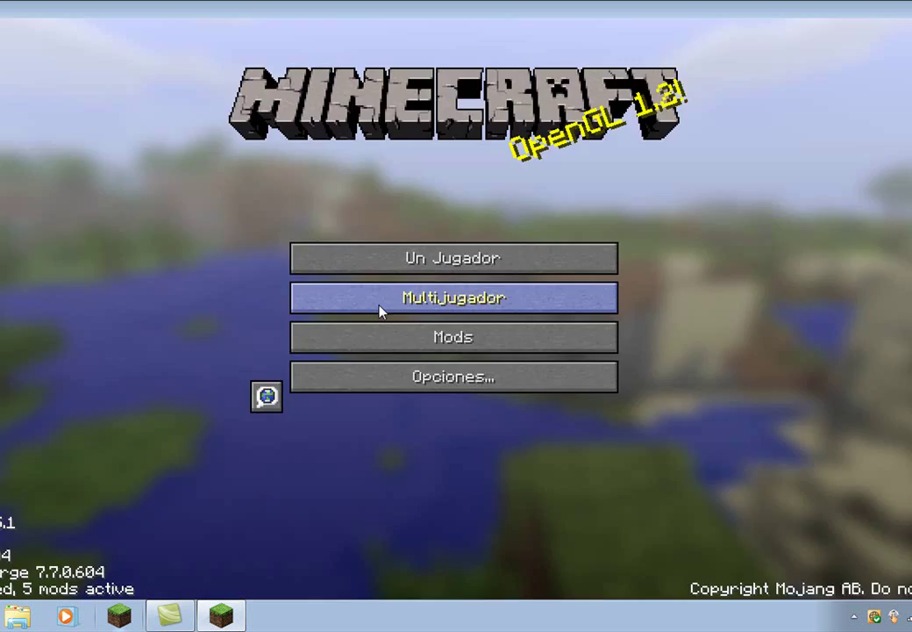
{"action": "left_click", "coordinate": [379, 303]}
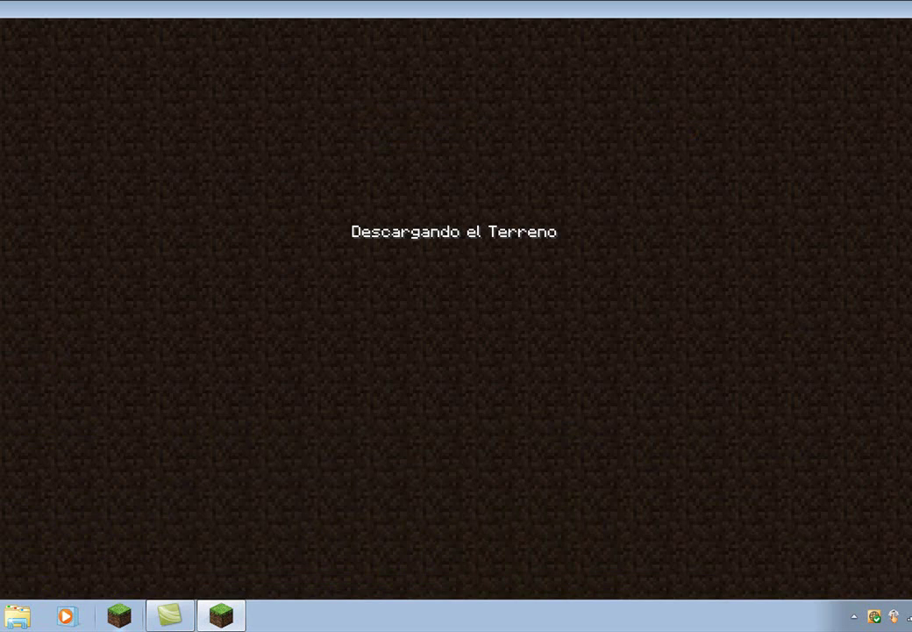
Step: Hold the piston and walk out of the dirt house through the iron door onto the open grass
{"action": "scroll", "coordinate": [454, 309], "scroll_direction": "down", "scroll_amount": 1}
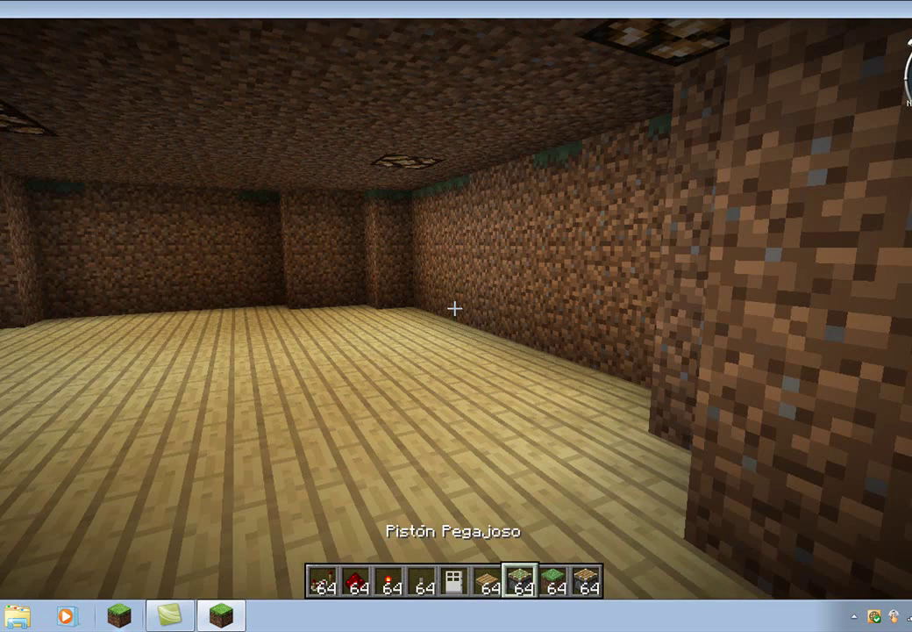
{"action": "key", "text": "e"}
{"action": "key", "text": "e"}
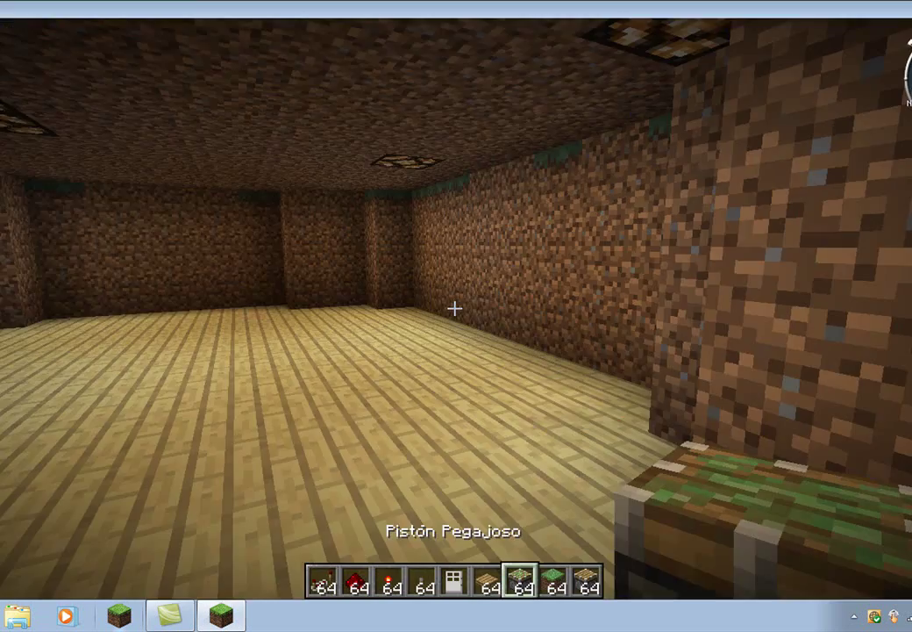
{"action": "scroll", "coordinate": [454, 309], "scroll_direction": "down", "scroll_amount": 1}
{"action": "key", "text": "w"}
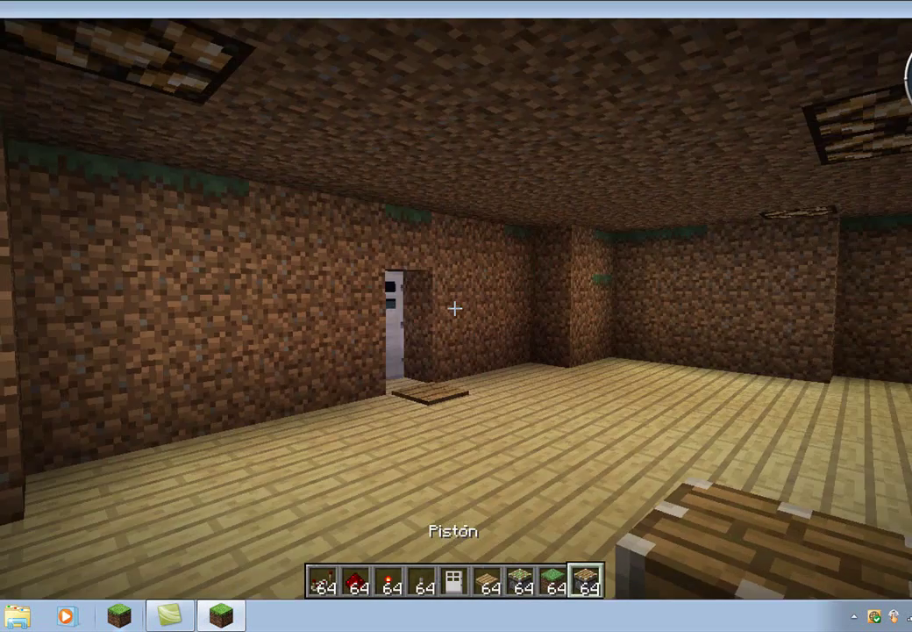
{"action": "key", "text": "w"}
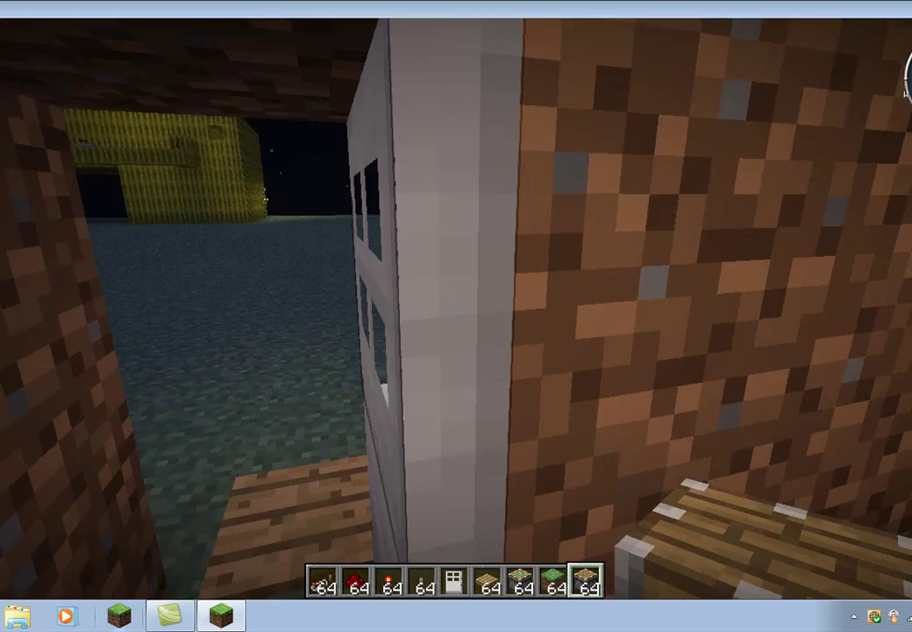
{"action": "key", "text": "w"}
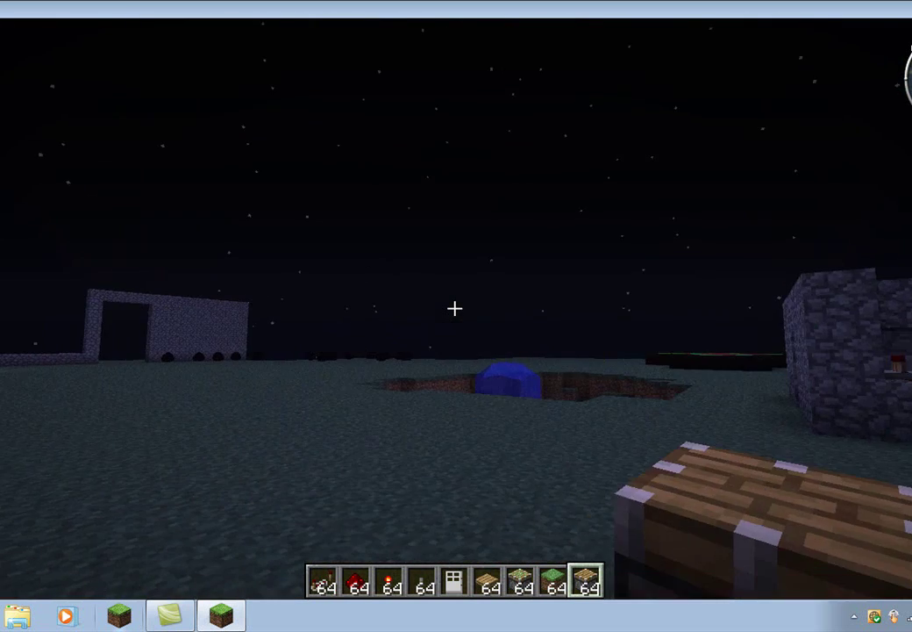
Step: Change to the front-facing third-person view and walk past the dirt house, holding the iron door and then the lever, to check the skin
{"action": "key", "text": "F5"}
{"action": "key", "text": "F5"}
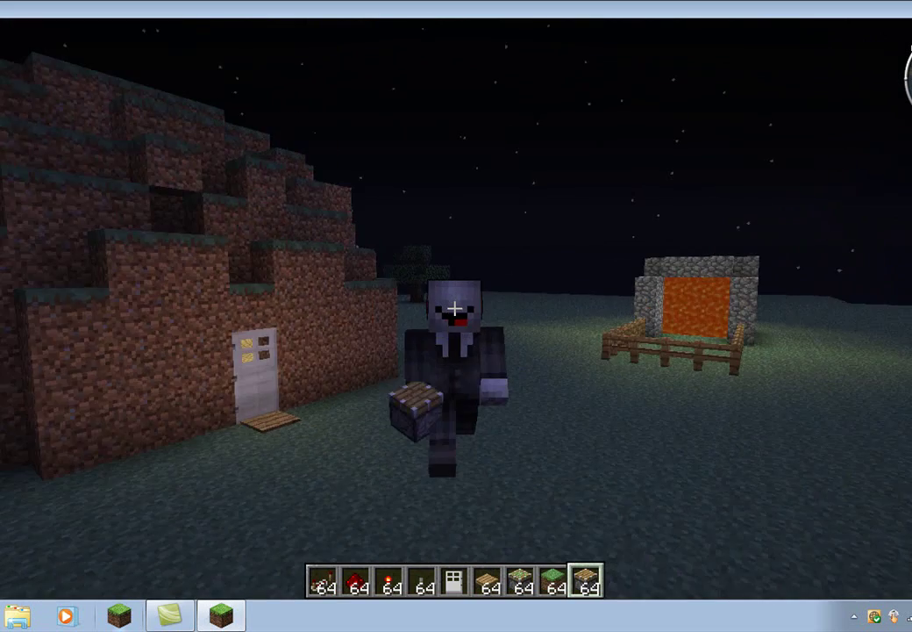
{"action": "key", "text": "w"}
{"action": "key", "text": "2"}
{"action": "key", "text": "5"}
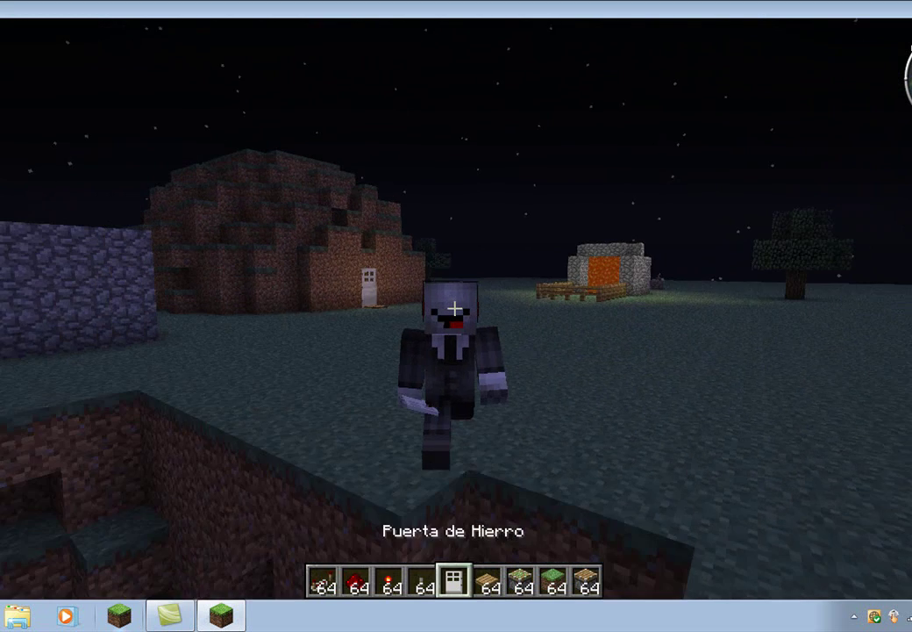
{"action": "key", "text": "4"}
Step: Examine the character's new skin from below, above and the front while moving around the water pit
{"action": "mouse_move", "coordinate": [454, 308]}
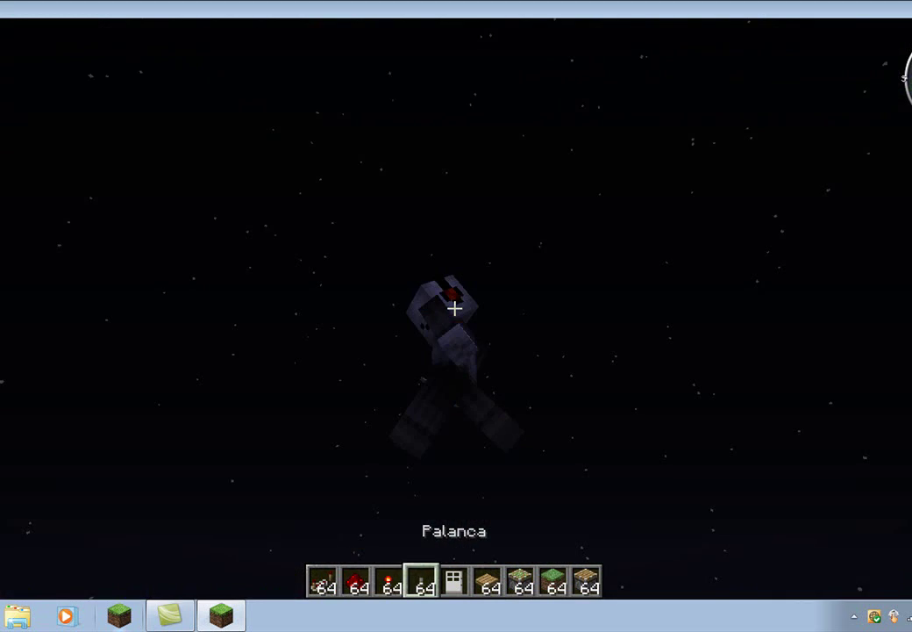
{"action": "key", "text": "w"}
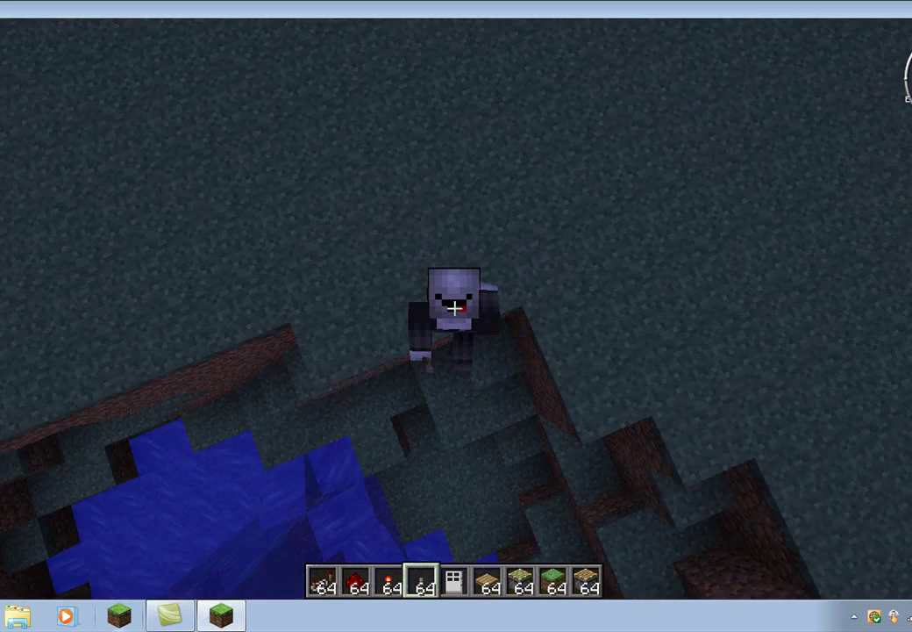
{"action": "key", "text": "w"}
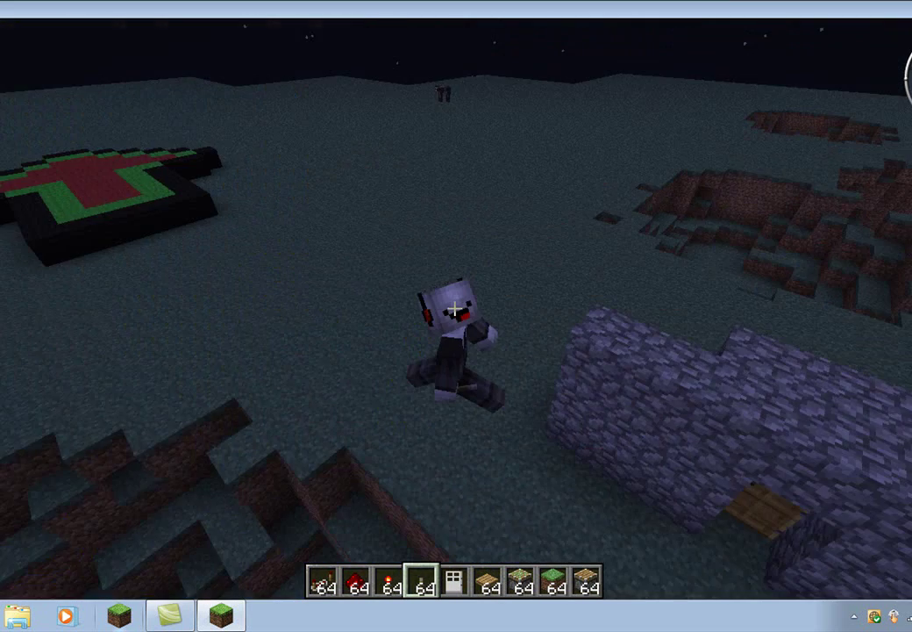
{"action": "key", "text": "w"}
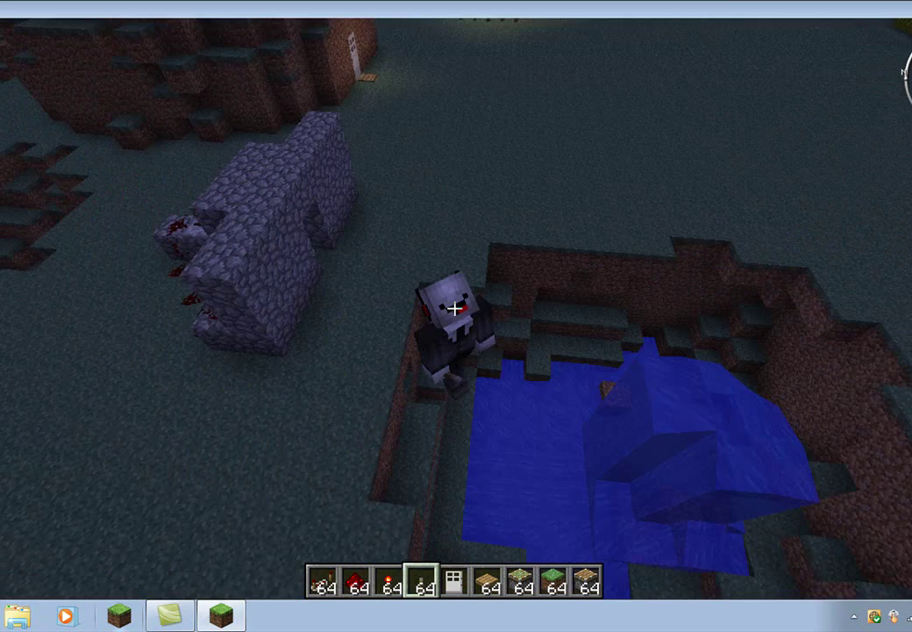
{"action": "key", "text": "F5"}
{"action": "key", "text": "w"}
{"action": "key", "text": "w"}
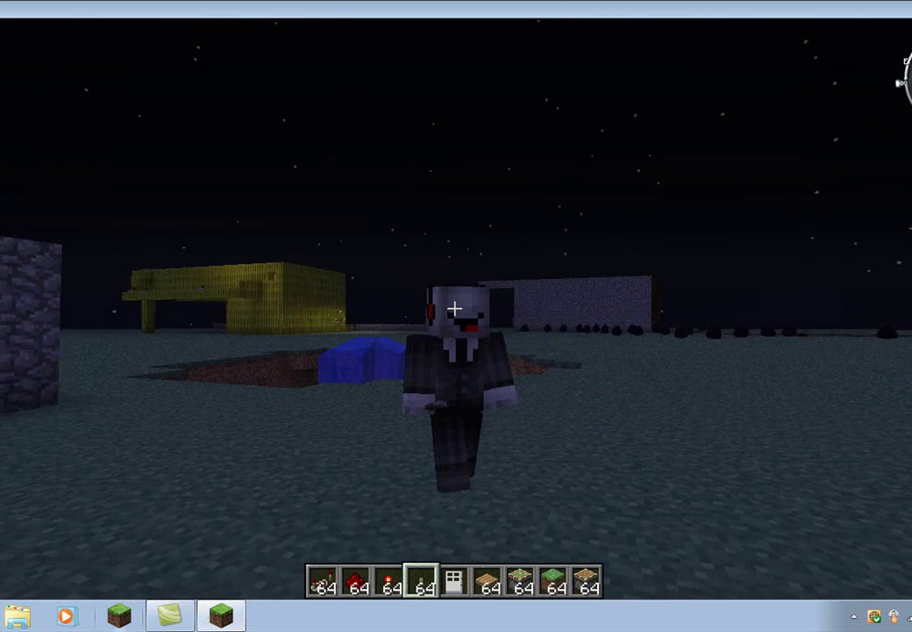